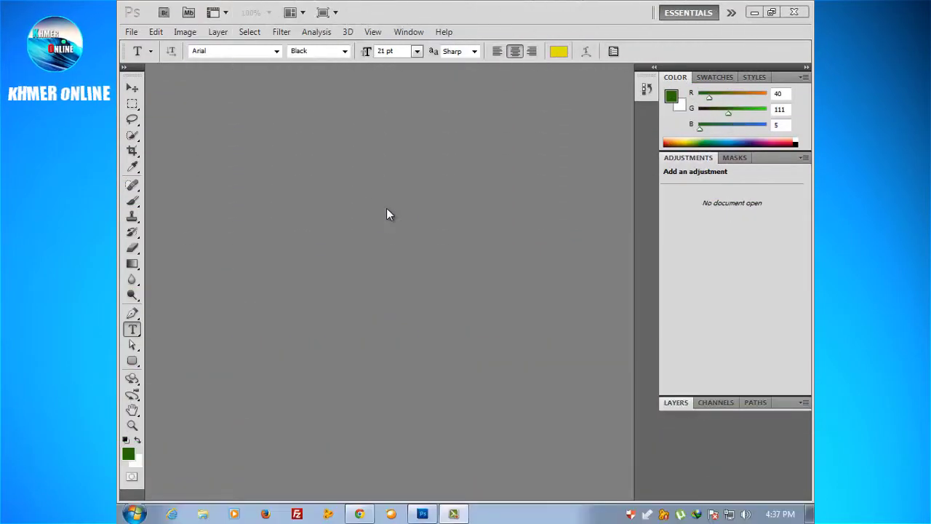
Step: Open the File menu to show its commands
{"action": "left_click", "coordinate": [131, 32]}
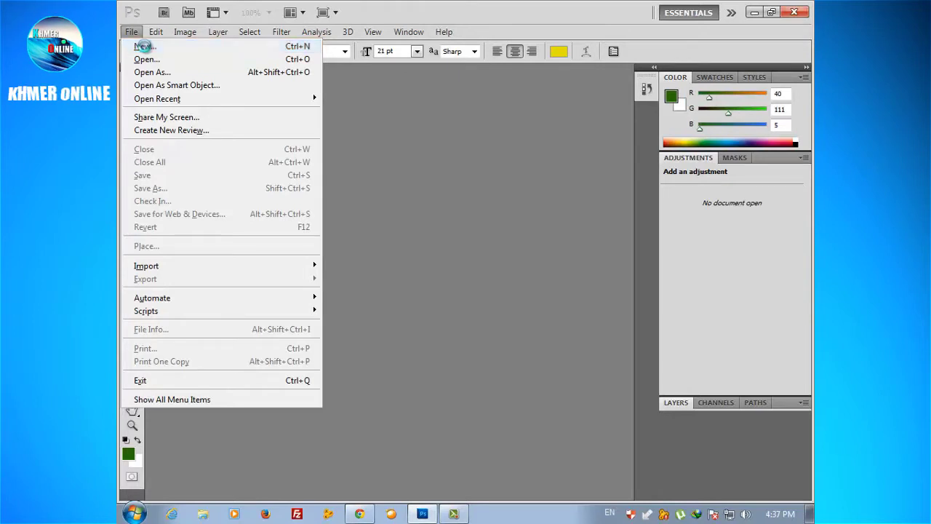
Step: Start a new document and name it 'Logo apple'
{"action": "left_click", "coordinate": [145, 48]}
{"action": "left_click_drag", "start_coordinate": [420, 124], "coordinate": [413, 104]}
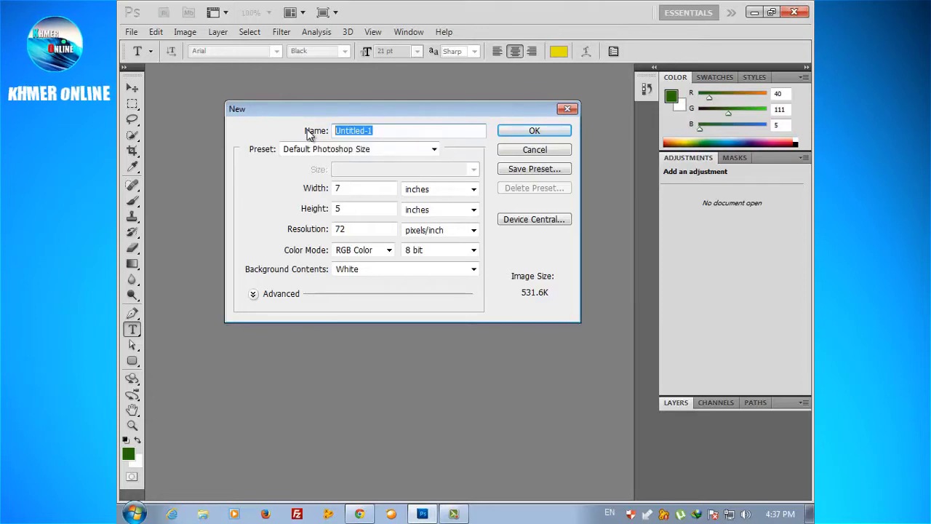
{"action": "type", "text": "L"}
{"action": "type", "text": "ogo apple"}
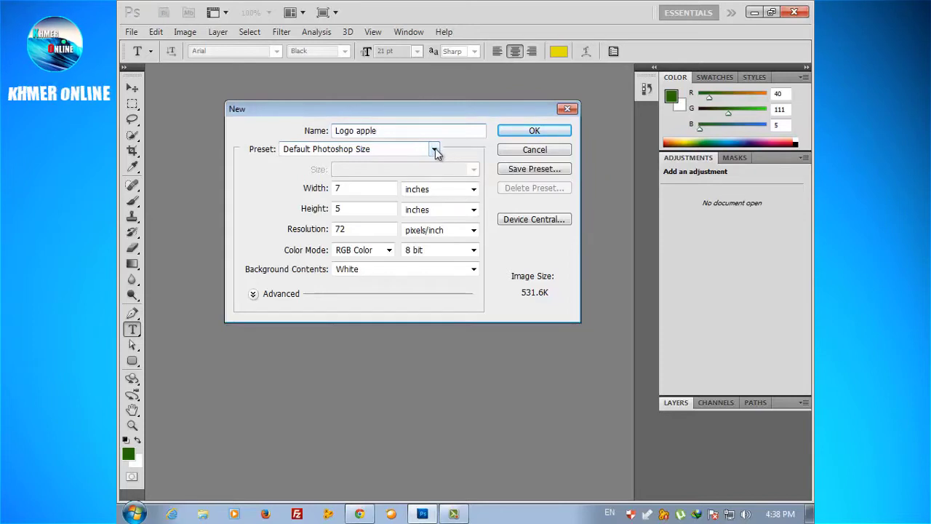
{"action": "left_click", "coordinate": [434, 151]}
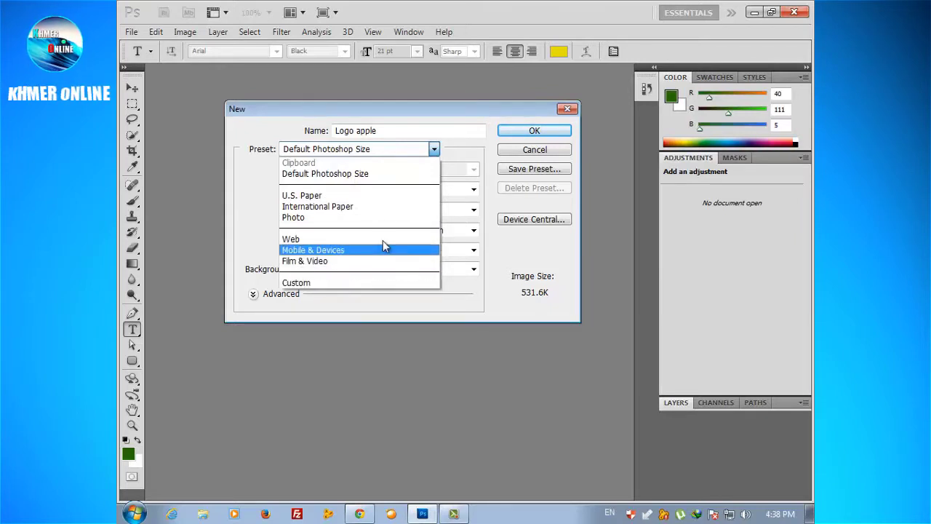
{"action": "left_click", "coordinate": [296, 176]}
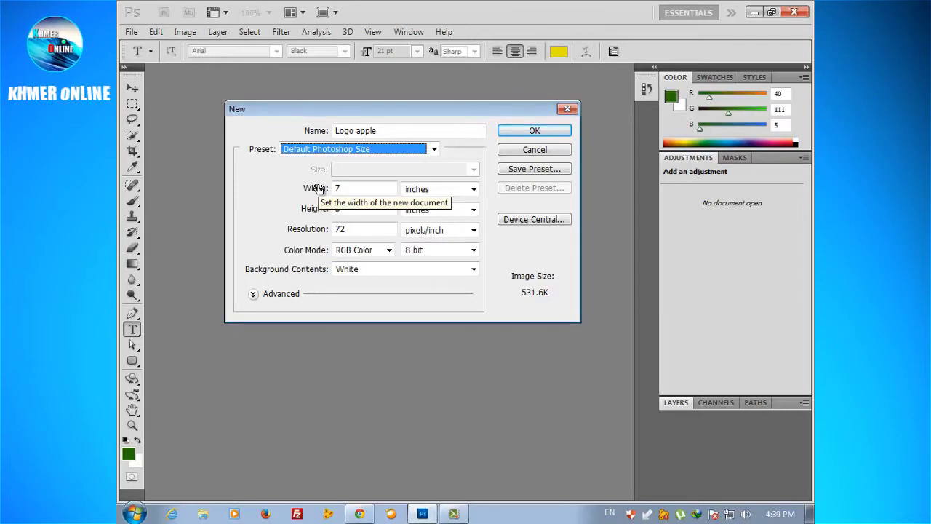
{"action": "left_click", "coordinate": [473, 191]}
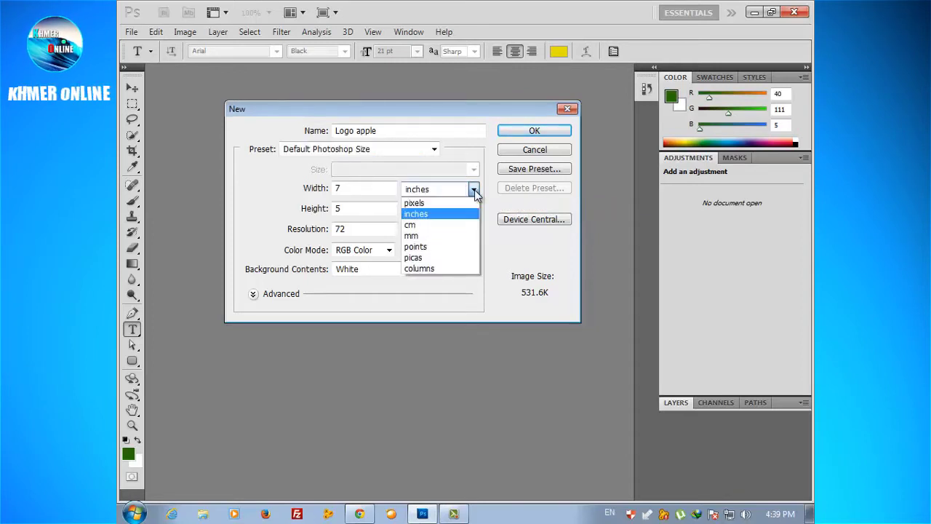
{"action": "left_click", "coordinate": [473, 191]}
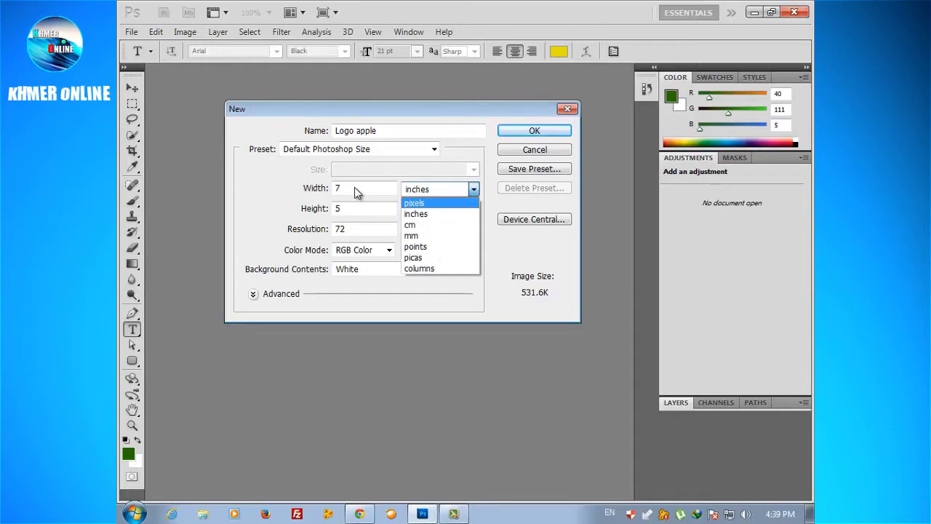
{"action": "left_click", "coordinate": [429, 203]}
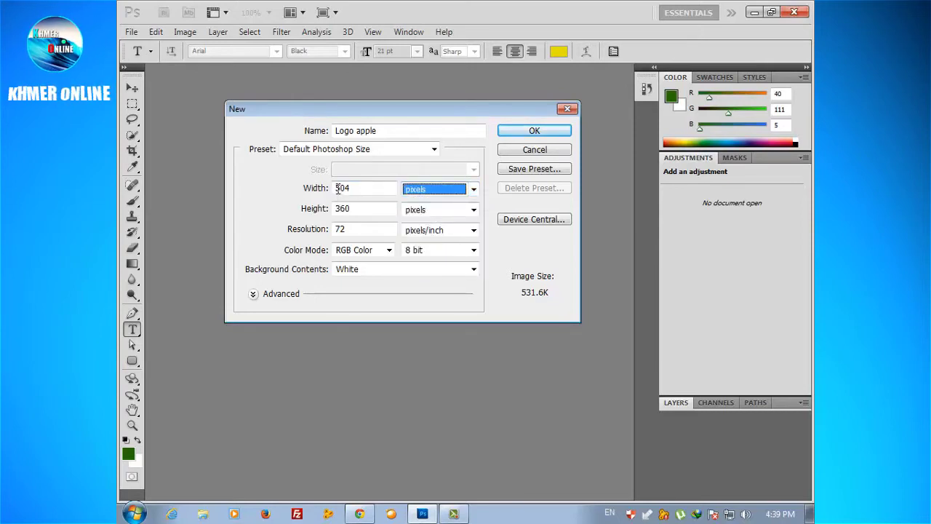
{"action": "left_click", "coordinate": [458, 190]}
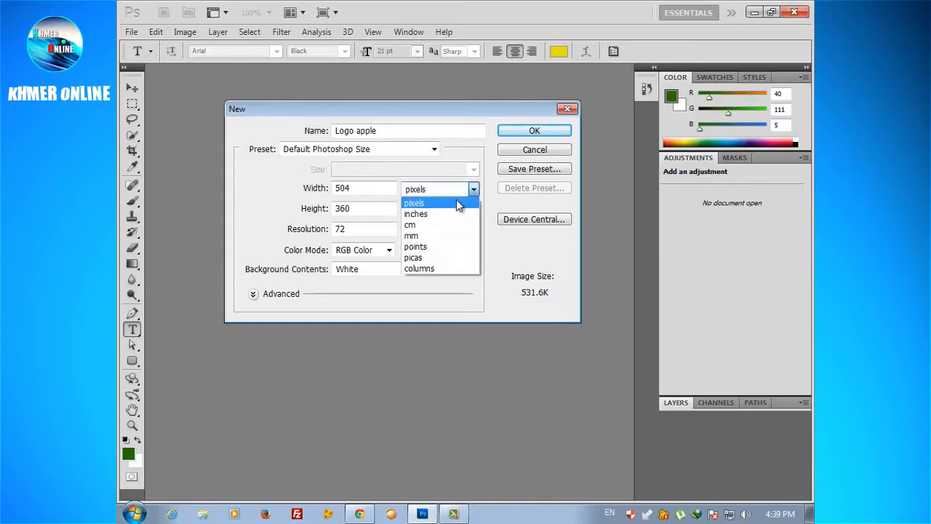
{"action": "left_click", "coordinate": [453, 215]}
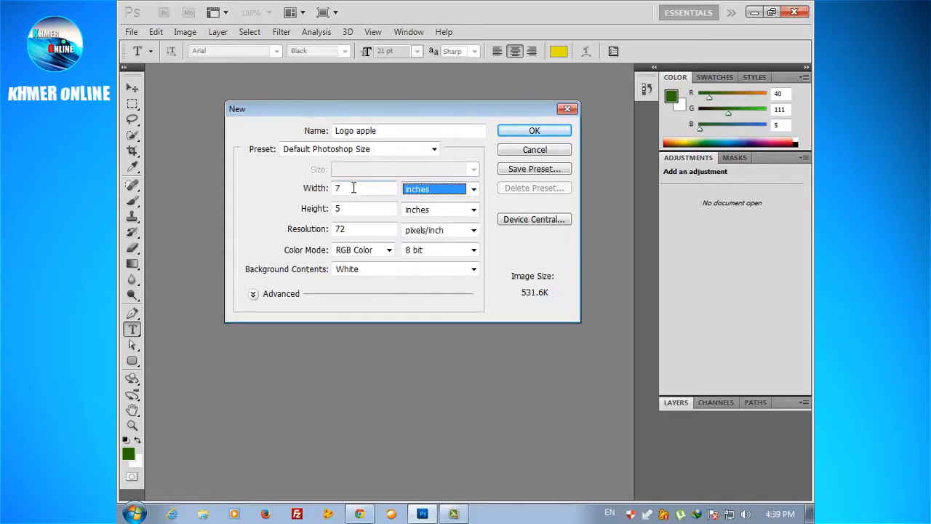
{"action": "left_click", "coordinate": [430, 190]}
{"action": "left_click", "coordinate": [439, 228]}
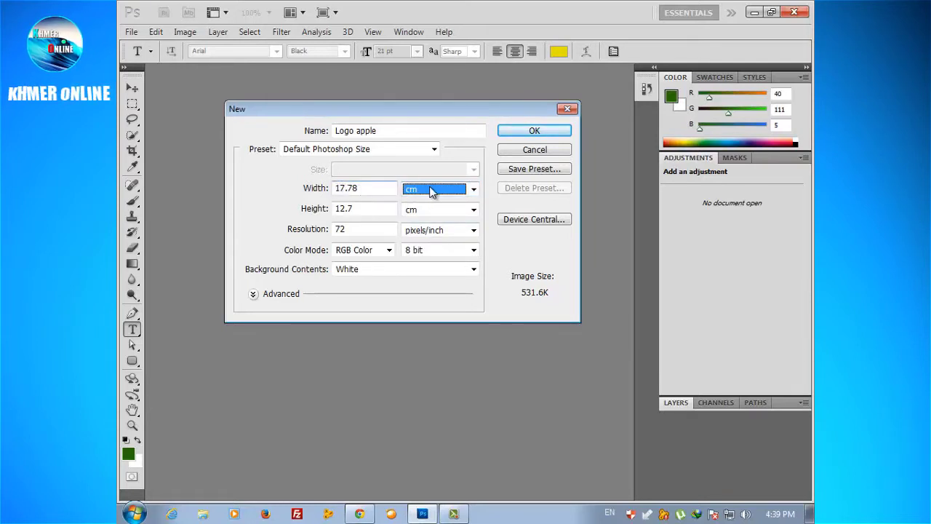
{"action": "left_click", "coordinate": [452, 191]}
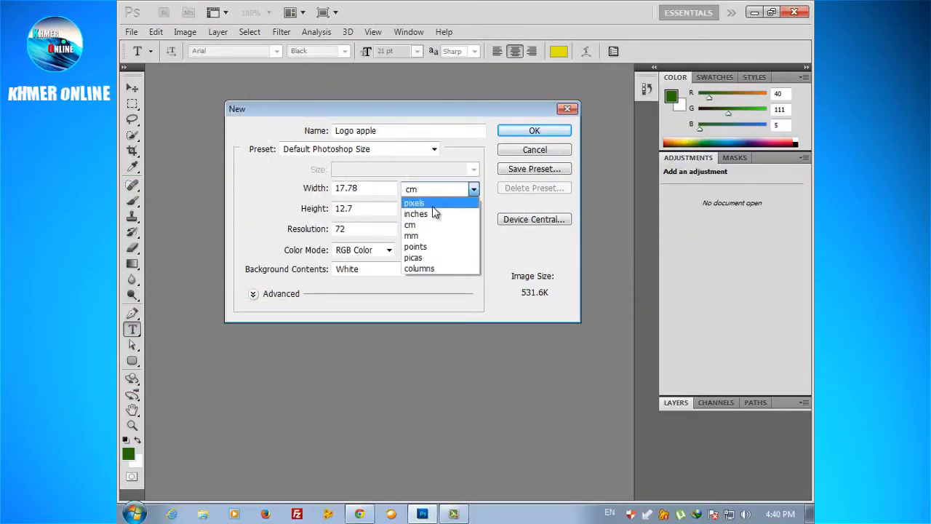
{"action": "left_click", "coordinate": [473, 190]}
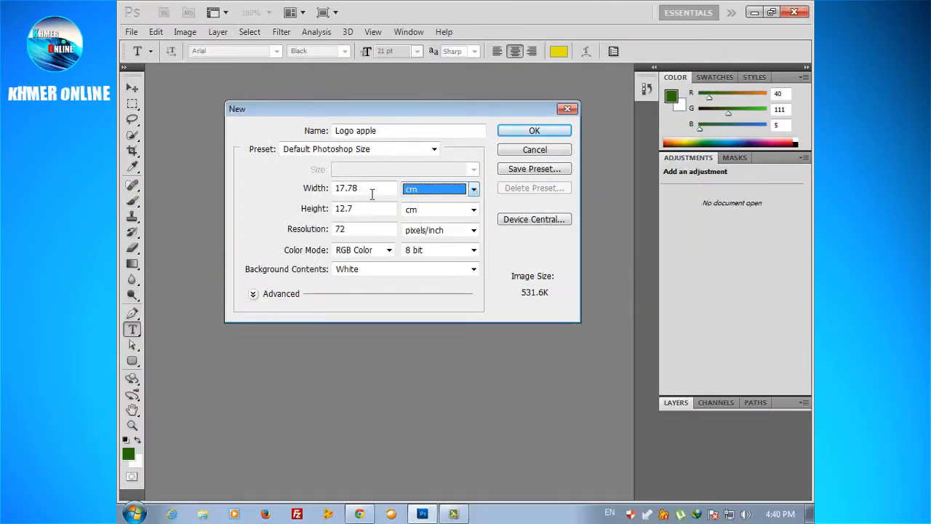
{"action": "left_click", "coordinate": [438, 190]}
{"action": "left_click", "coordinate": [441, 211]}
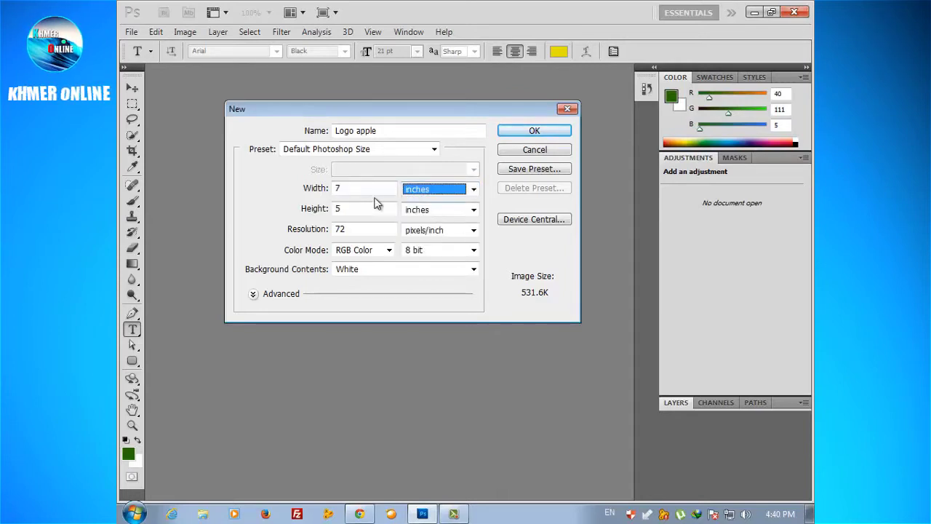
{"action": "left_click", "coordinate": [346, 189]}
Step: Retype the document width as 7 inches in the New dialog
{"action": "double_click", "coordinate": [346, 189]}
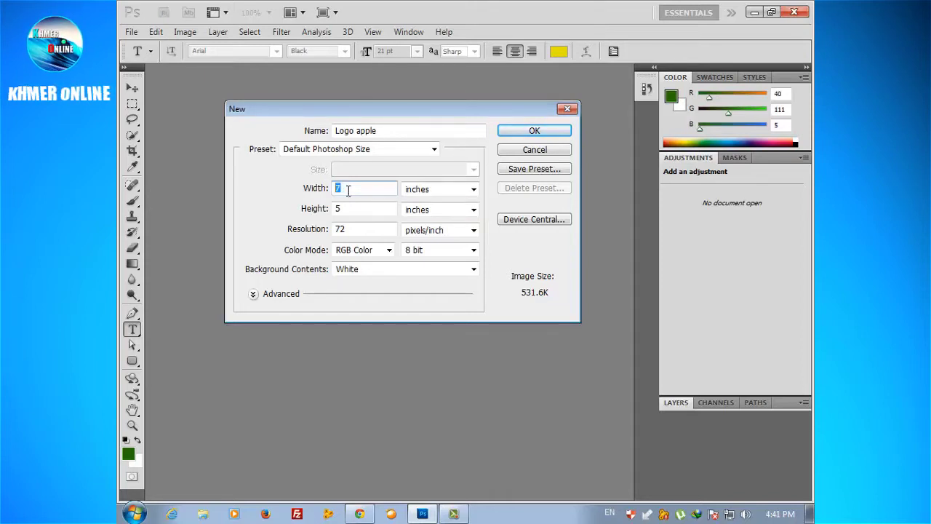
{"action": "type", "text": "5"}
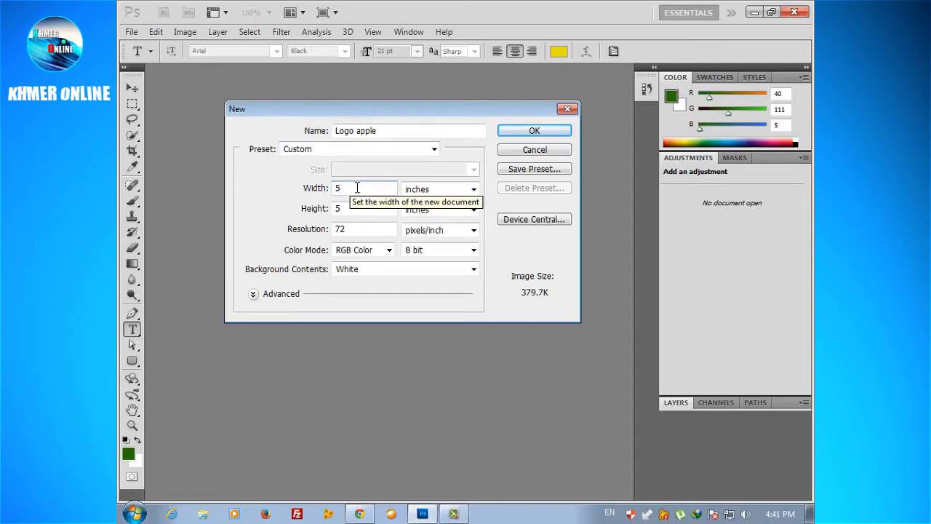
{"action": "left_click_drag", "start_coordinate": [357, 188], "coordinate": [309, 193]}
{"action": "type", "text": "7"}
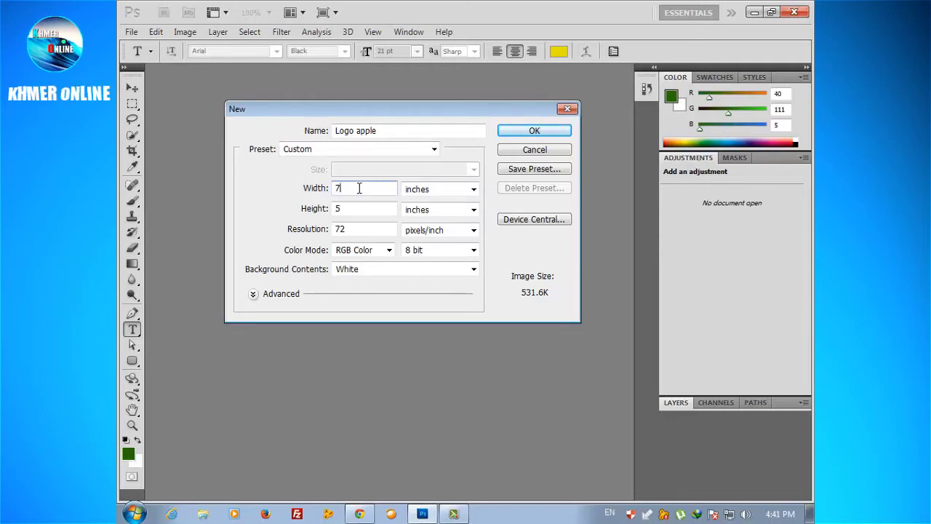
{"action": "left_click_drag", "start_coordinate": [359, 188], "coordinate": [313, 191]}
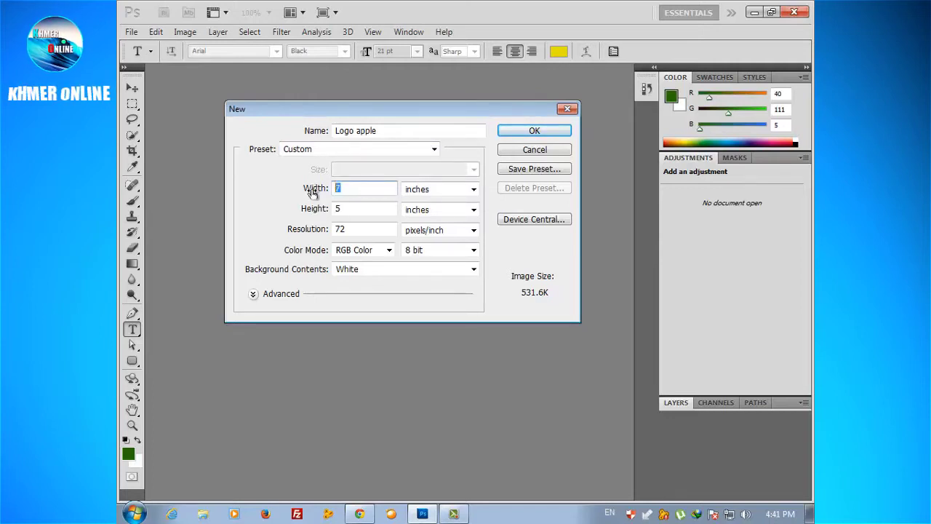
{"action": "left_click", "coordinate": [360, 208]}
Step: Reapply Default Photoshop Size, enter height 5 and select the 72 ppi resolution
{"action": "left_click", "coordinate": [434, 149]}
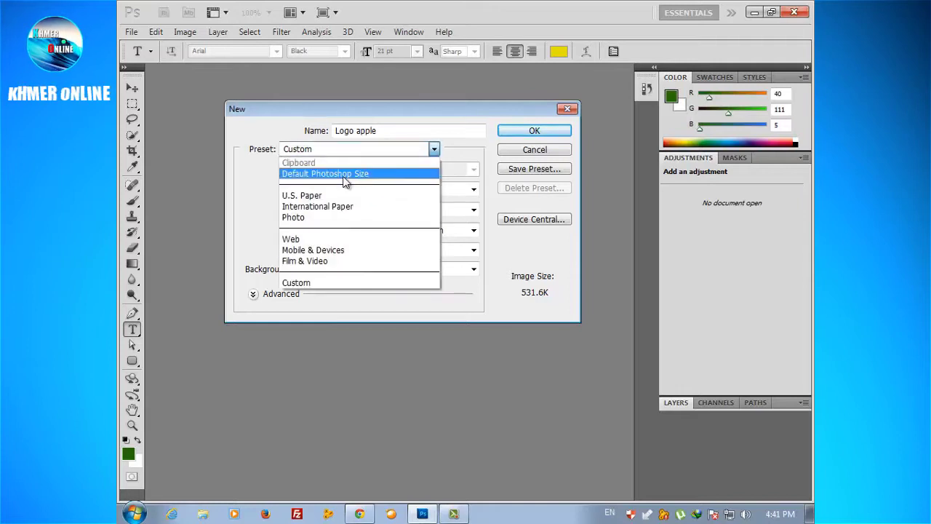
{"action": "left_click", "coordinate": [345, 175]}
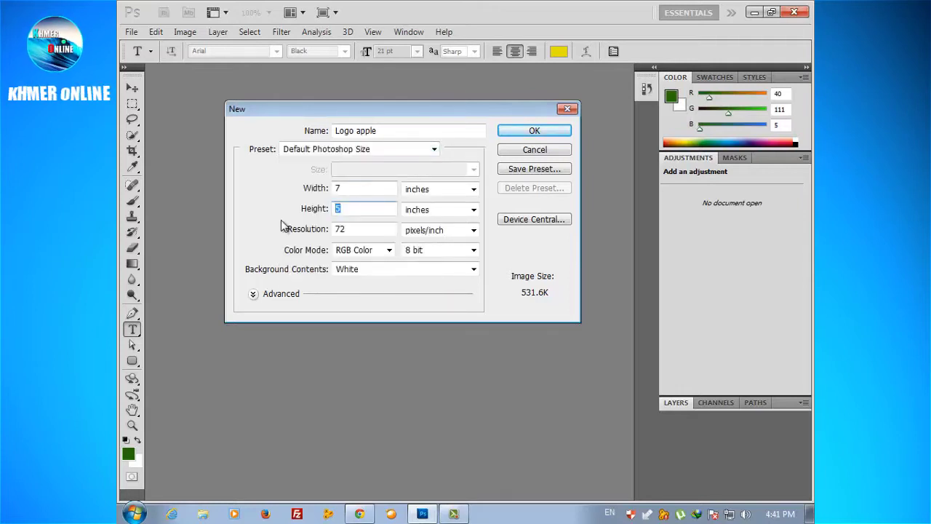
{"action": "type", "text": "5"}
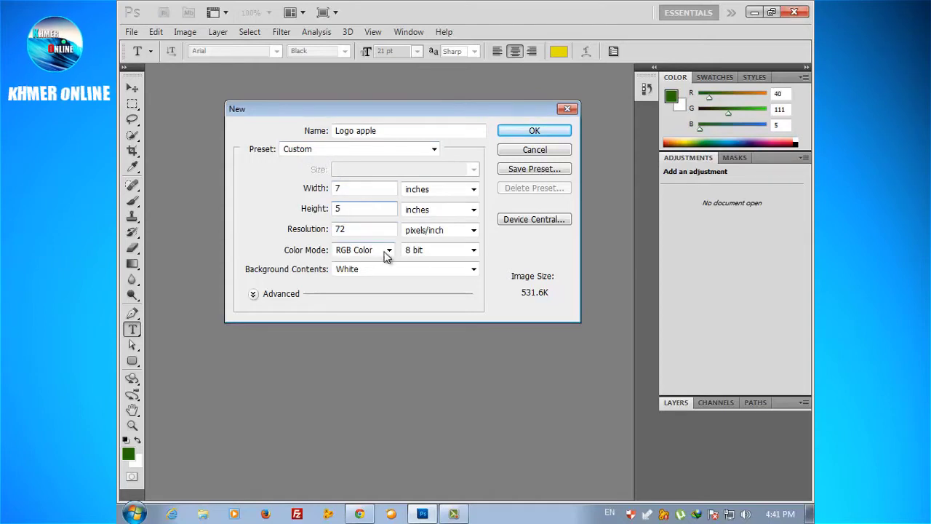
{"action": "double_click", "coordinate": [371, 230]}
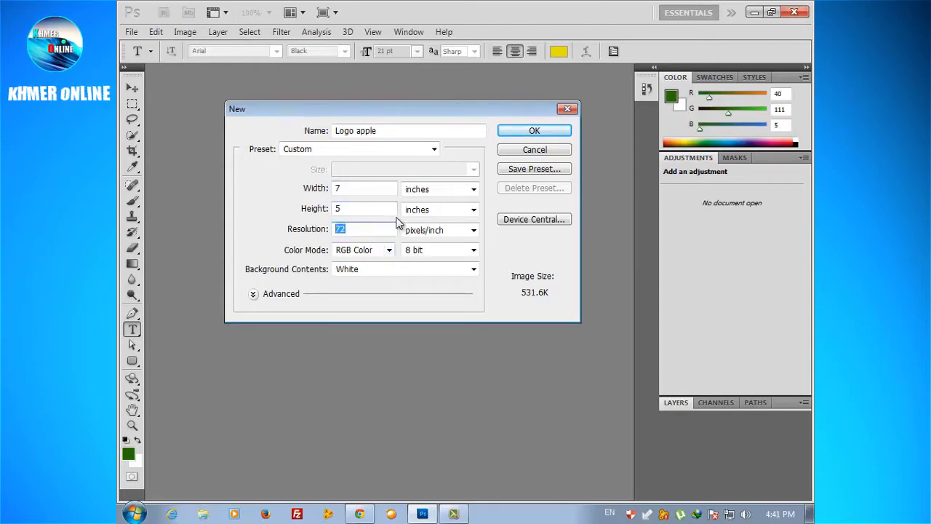
{"action": "left_click", "coordinate": [358, 228]}
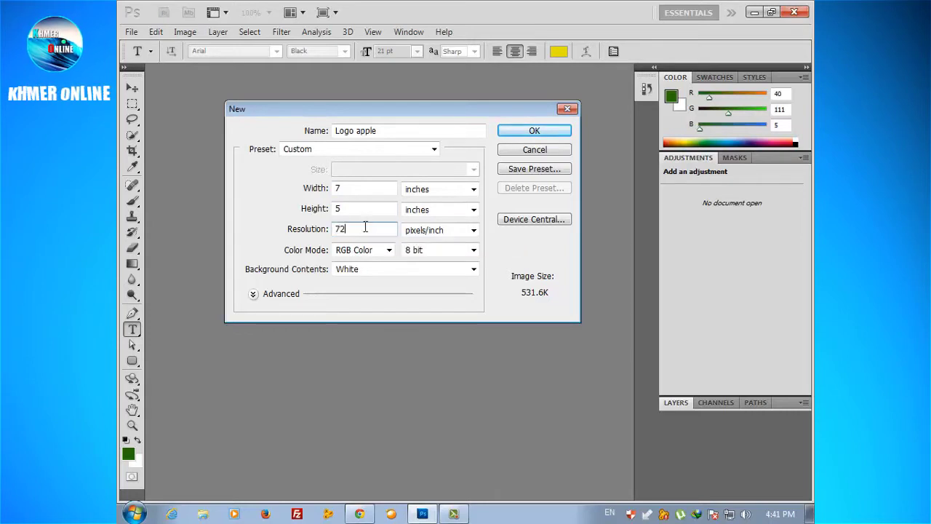
{"action": "left_click_drag", "start_coordinate": [383, 228], "coordinate": [327, 230]}
{"action": "left_click", "coordinate": [374, 227]}
Step: Switch the preset to U.S. Paper, briefly returning to Default Photoshop Size
{"action": "left_click", "coordinate": [434, 150]}
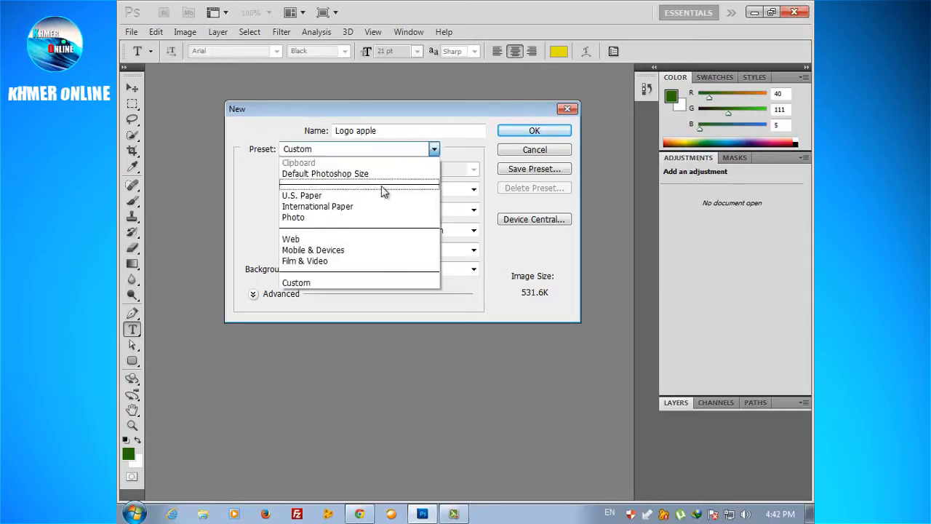
{"action": "left_click", "coordinate": [327, 195]}
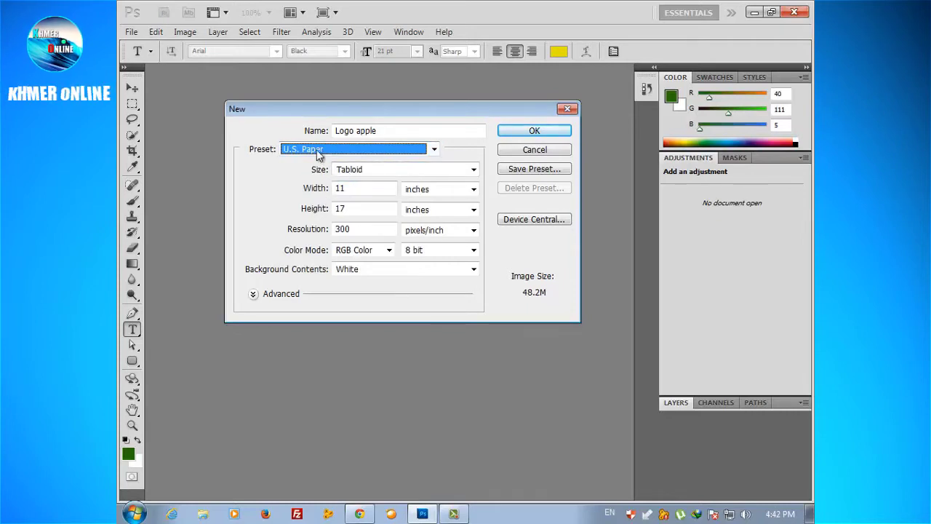
{"action": "left_click", "coordinate": [323, 151]}
{"action": "left_click", "coordinate": [436, 129]}
{"action": "left_click", "coordinate": [409, 152]}
{"action": "left_click", "coordinate": [335, 175]}
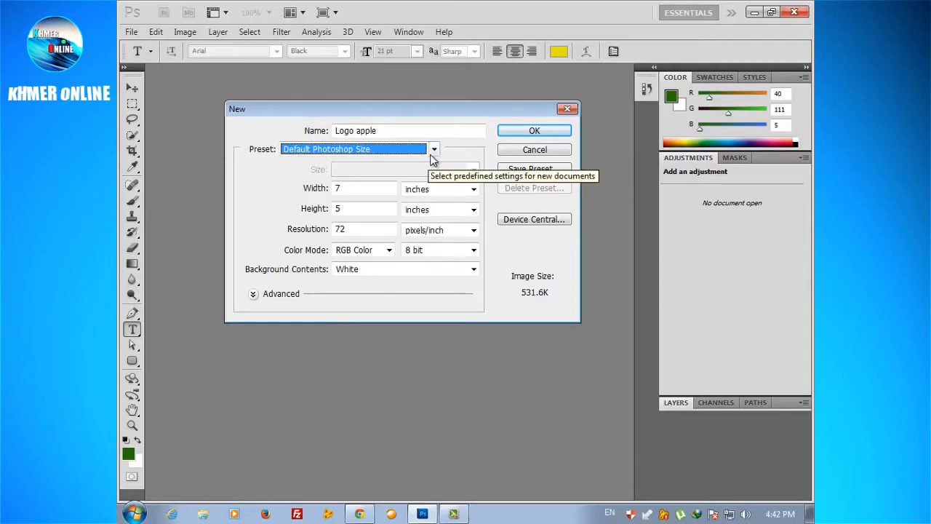
{"action": "left_click", "coordinate": [434, 149]}
{"action": "left_click", "coordinate": [325, 196]}
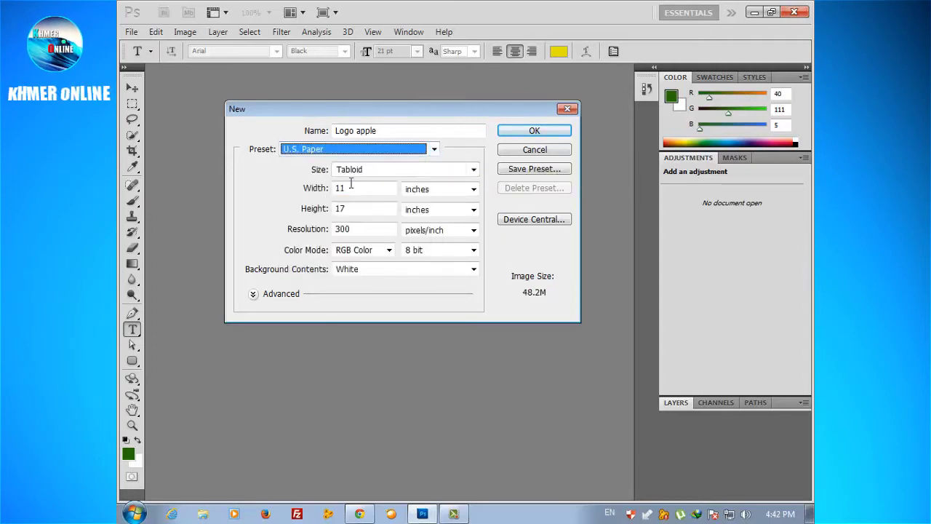
Step: Try Legal and Tabloid, then settle on Letter, 8.5 × 11 inches at 300 ppi
{"action": "left_click", "coordinate": [472, 169]}
{"action": "left_click", "coordinate": [412, 183]}
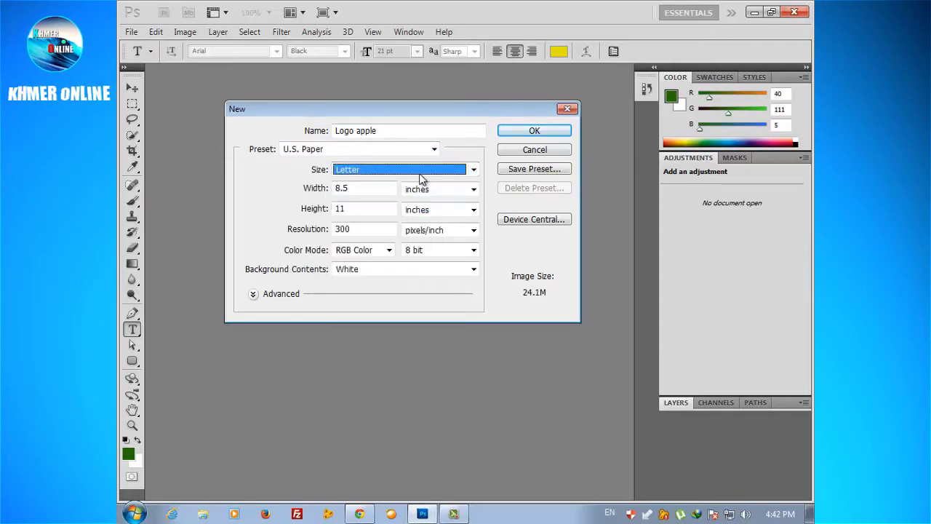
{"action": "left_click", "coordinate": [390, 194]}
{"action": "left_click", "coordinate": [411, 170]}
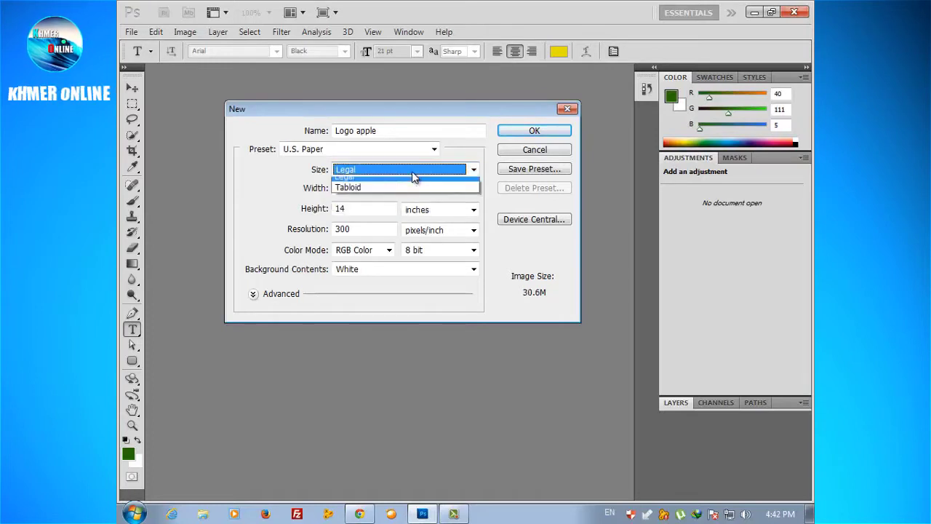
{"action": "left_click", "coordinate": [391, 206]}
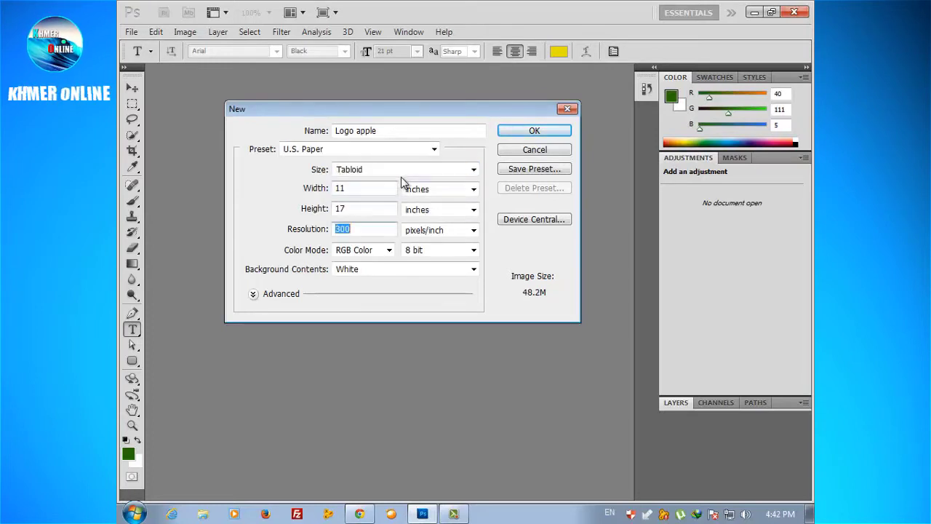
{"action": "left_click", "coordinate": [401, 173]}
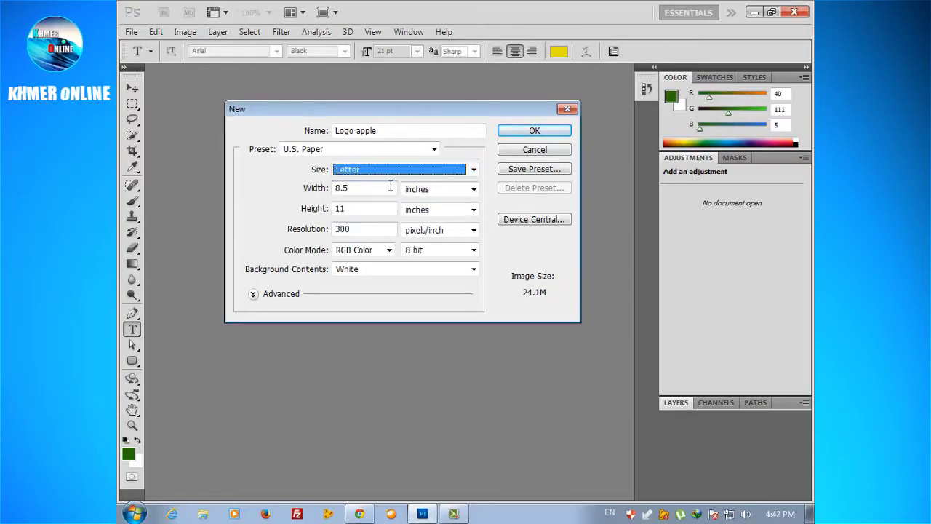
{"action": "left_click", "coordinate": [474, 190]}
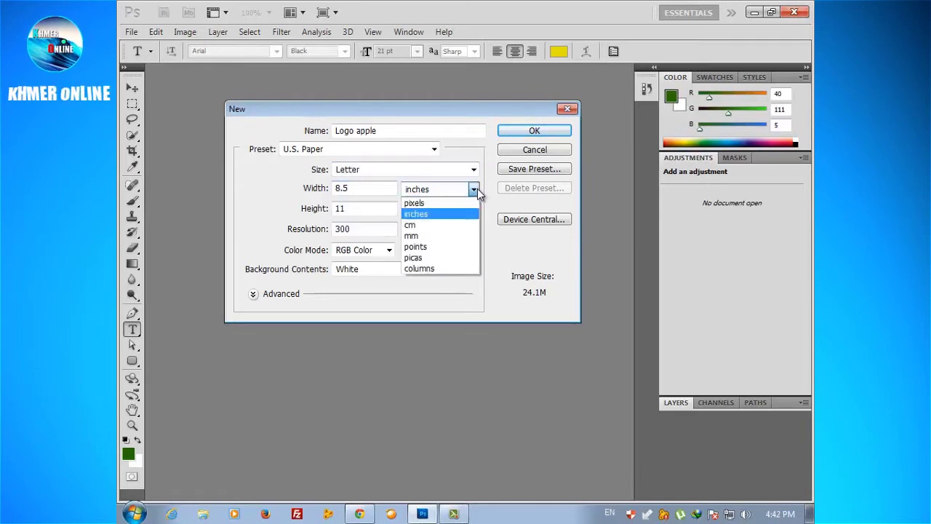
{"action": "left_click", "coordinate": [476, 188]}
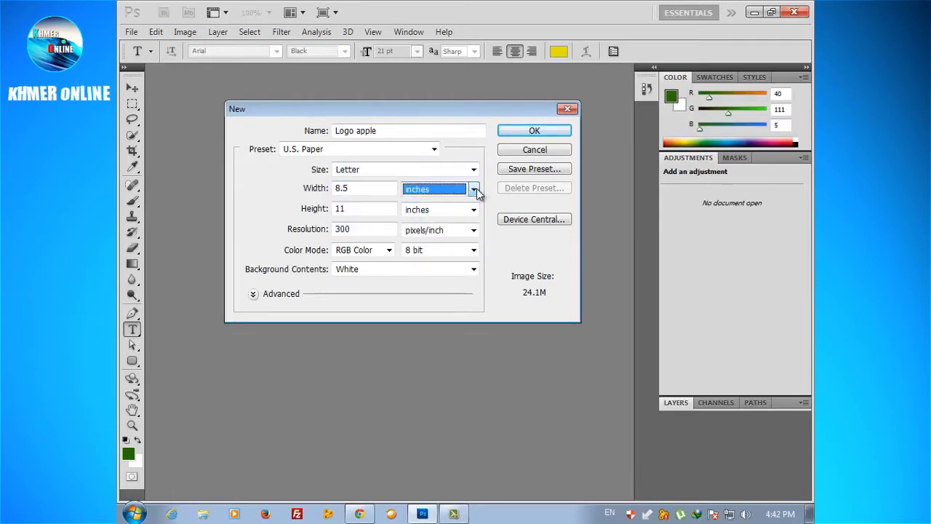
{"action": "left_click", "coordinate": [376, 149]}
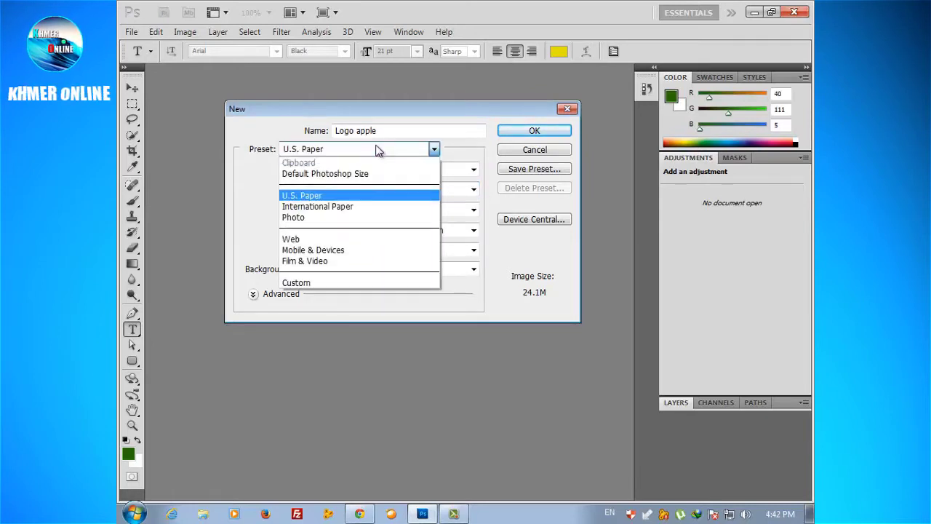
Step: Use International Paper A4, 210 × 297 mm at 300 ppi, keeping millimetres
{"action": "left_click", "coordinate": [361, 206]}
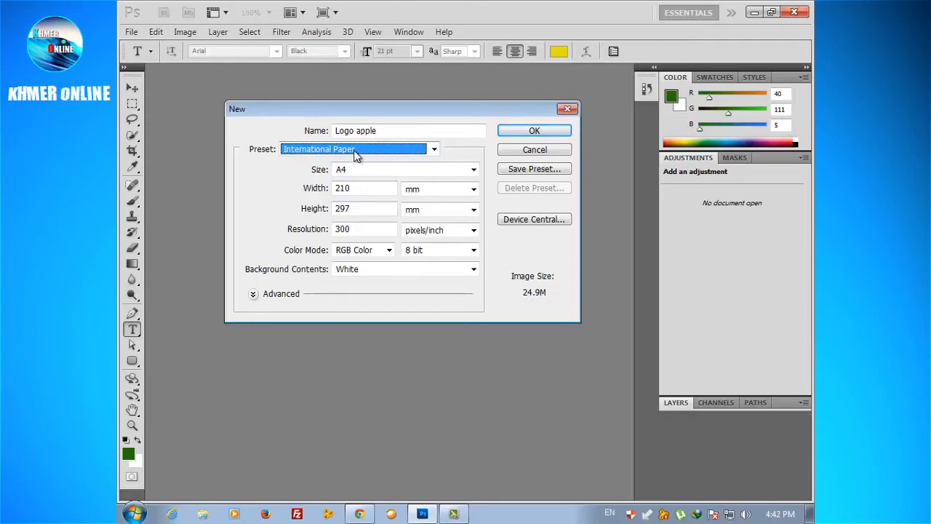
{"action": "left_click", "coordinate": [473, 170]}
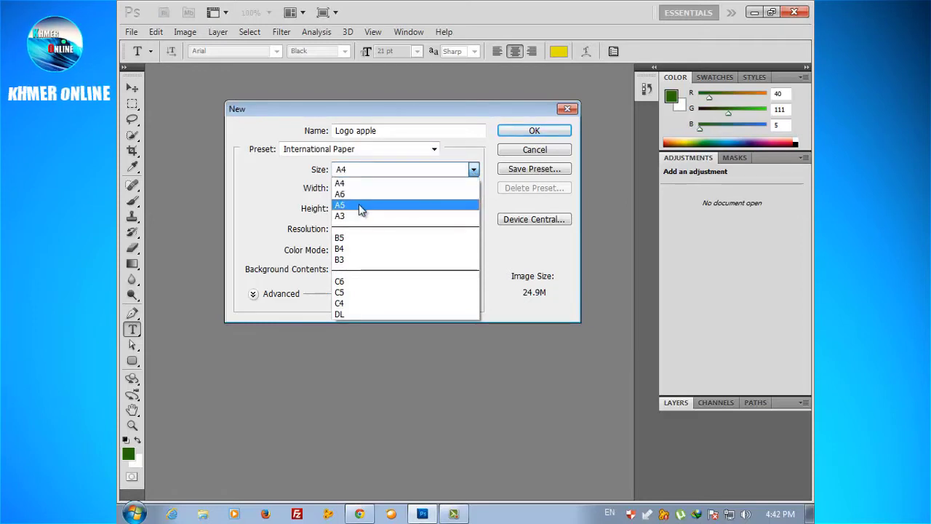
{"action": "left_click", "coordinate": [465, 151]}
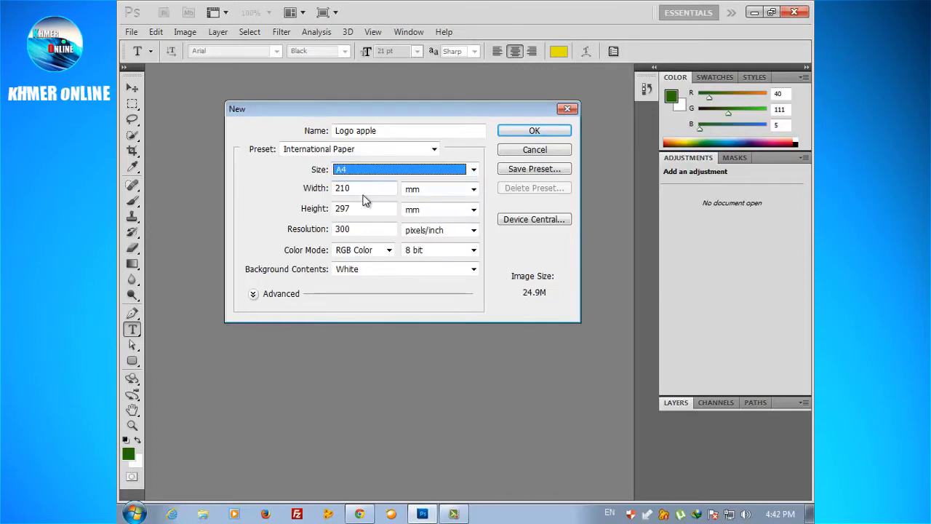
{"action": "left_click", "coordinate": [474, 189]}
{"action": "left_click", "coordinate": [473, 189]}
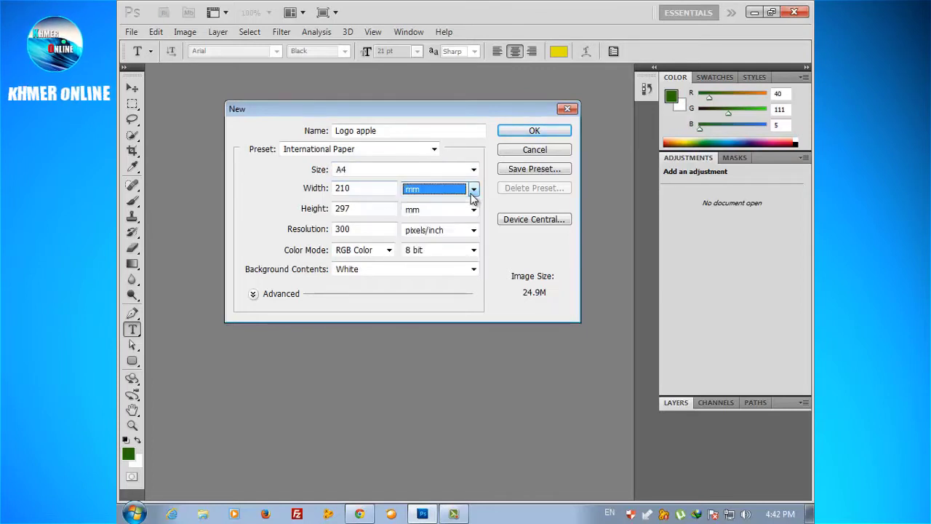
{"action": "left_click", "coordinate": [435, 149]}
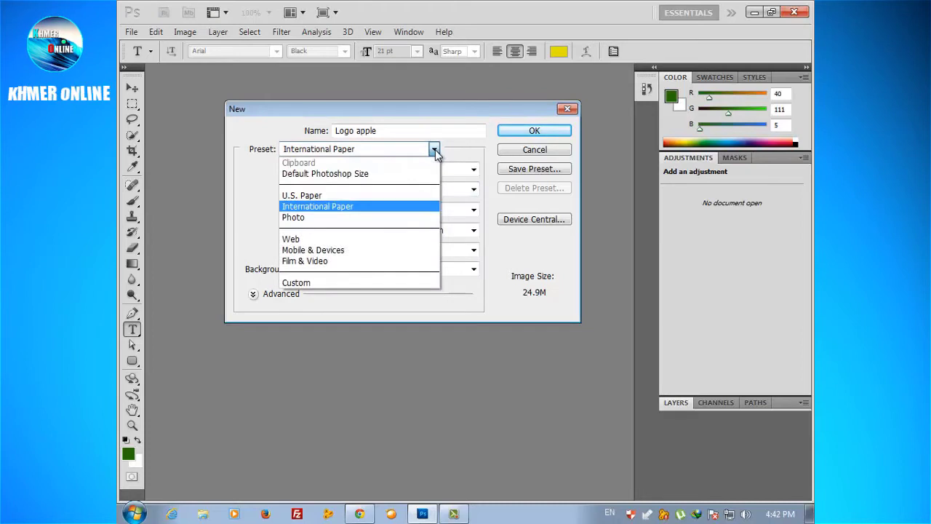
Step: Try the Photo preset's Landscape 2 × 3 size, then switch to the Web preset, 640 × 480
{"action": "left_click", "coordinate": [304, 218]}
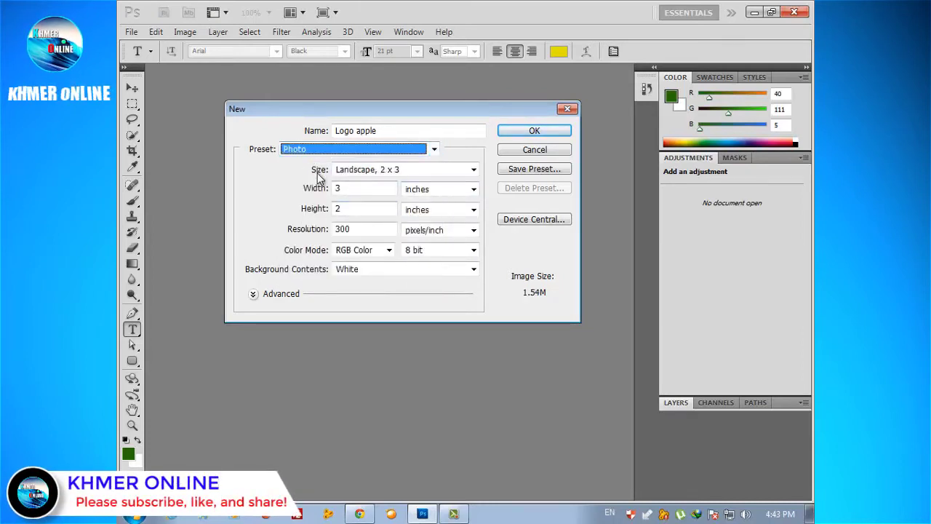
{"action": "left_click", "coordinate": [475, 171]}
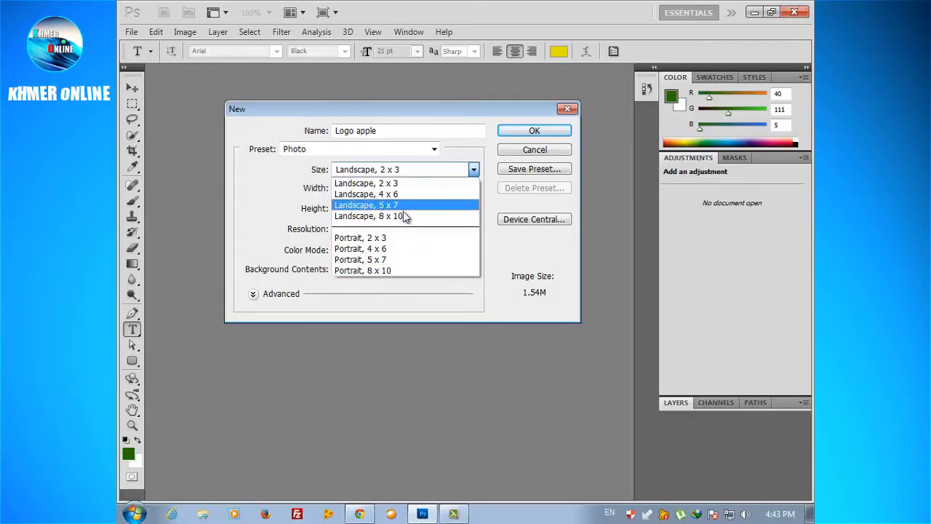
{"action": "left_click", "coordinate": [474, 170]}
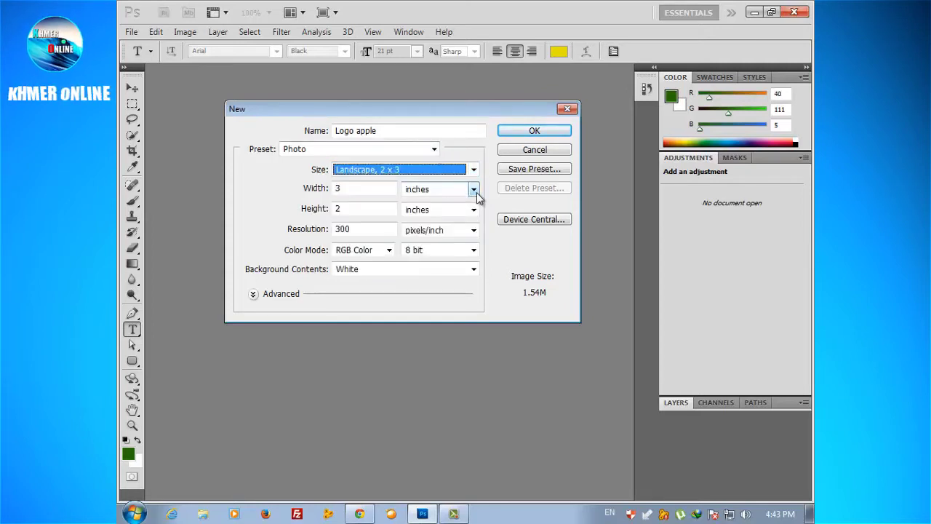
{"action": "left_click", "coordinate": [434, 149]}
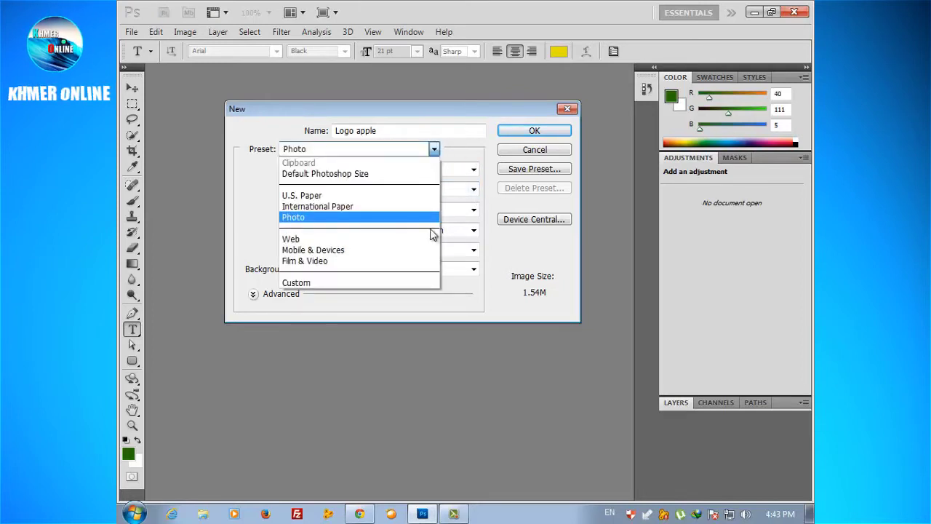
{"action": "left_click", "coordinate": [336, 240]}
{"action": "left_click_drag", "start_coordinate": [408, 115], "coordinate": [398, 94]}
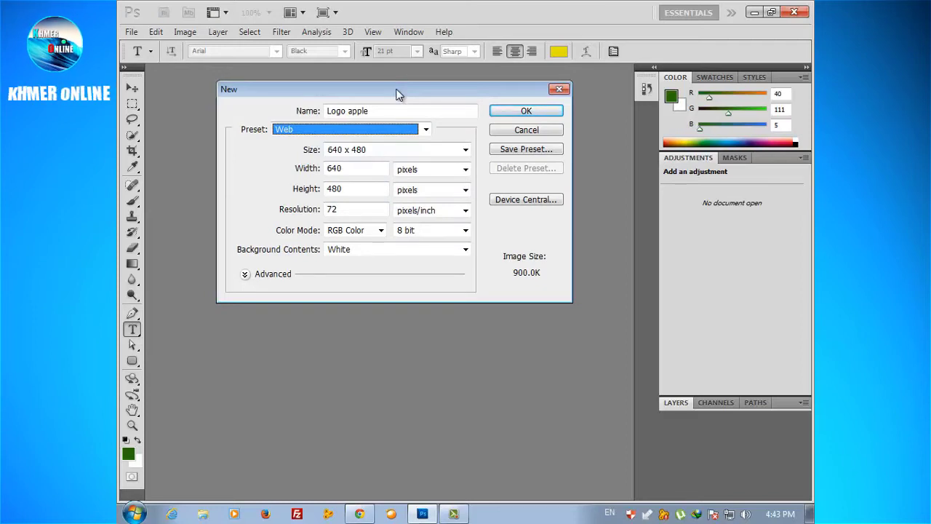
Step: Review the Web sizes and keep 640 × 480
{"action": "left_click", "coordinate": [426, 129]}
{"action": "left_click", "coordinate": [465, 151]}
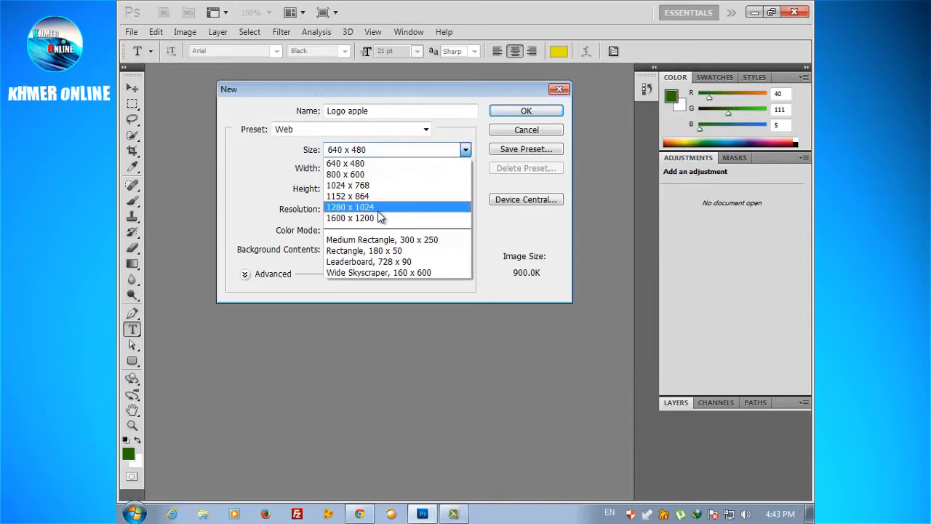
{"action": "left_click", "coordinate": [429, 157]}
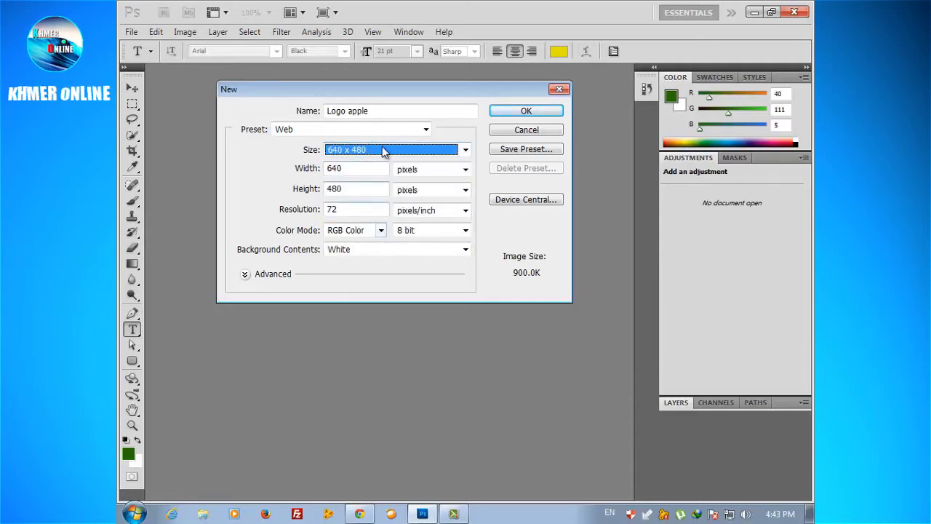
Step: Switch to the Mobile & Devices preset and keep its 176 × 208 pixel size
{"action": "left_click", "coordinate": [426, 130]}
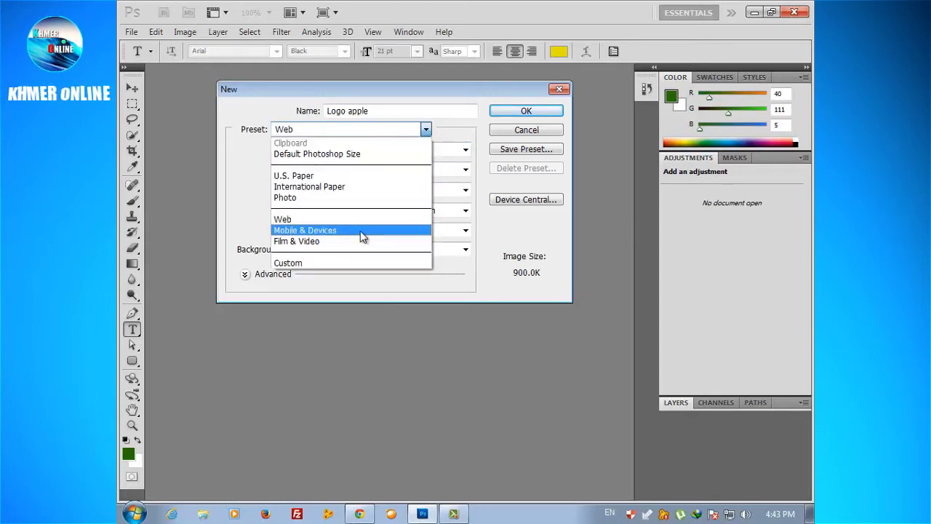
{"action": "left_click", "coordinate": [358, 231]}
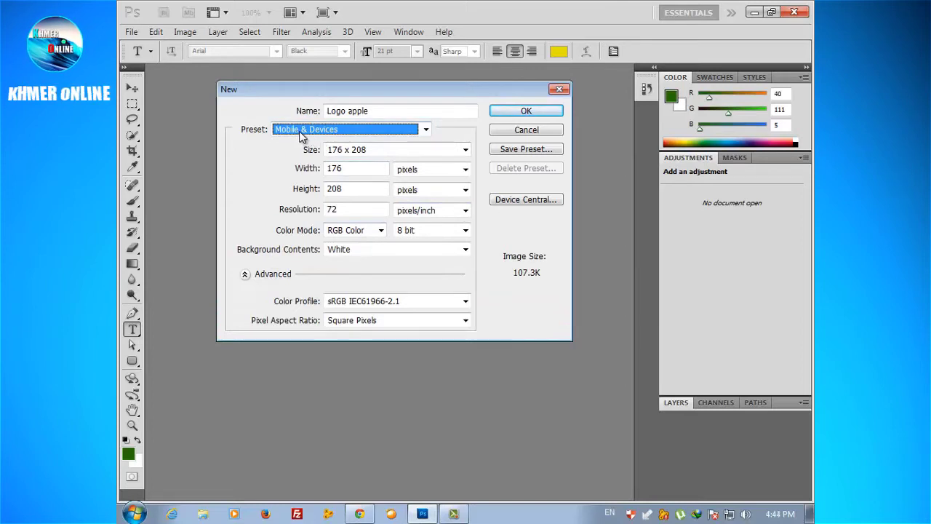
{"action": "left_click", "coordinate": [466, 150]}
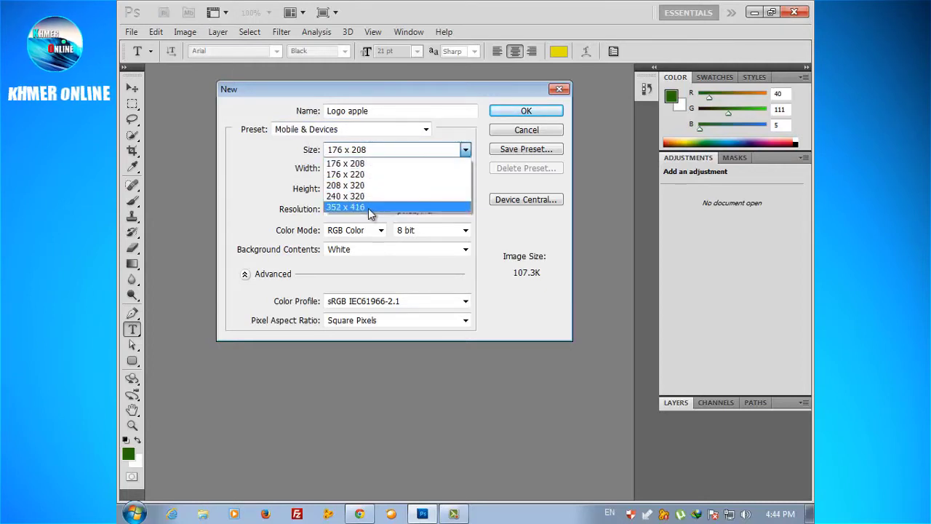
{"action": "left_click", "coordinate": [348, 164]}
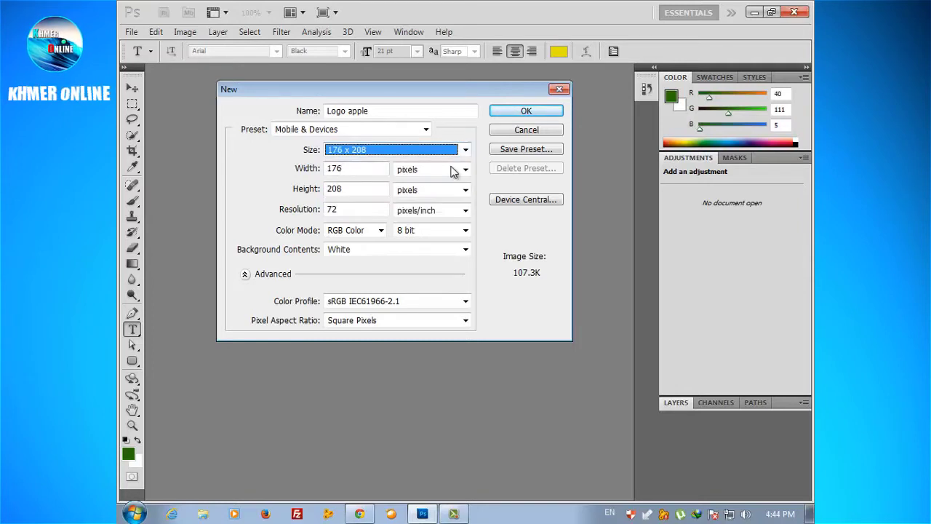
{"action": "left_click", "coordinate": [465, 150]}
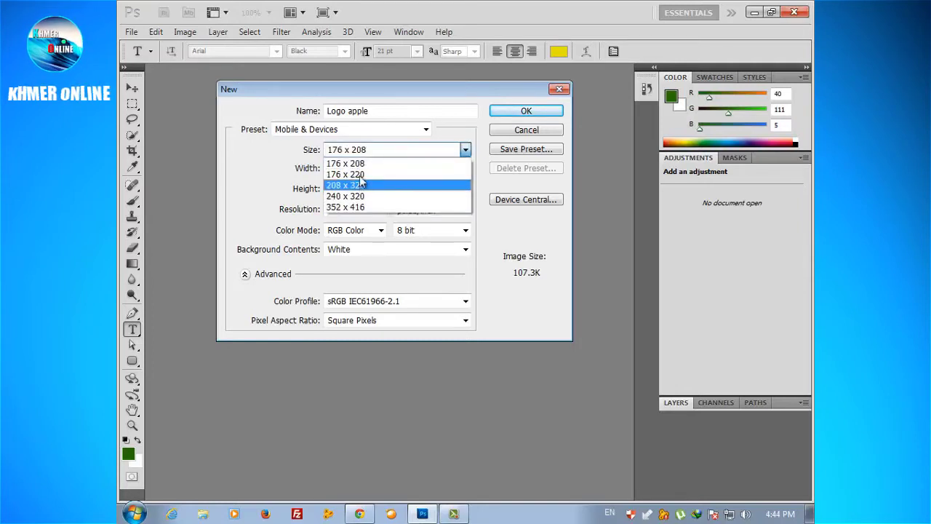
{"action": "left_click", "coordinate": [457, 123]}
{"action": "left_click", "coordinate": [426, 129]}
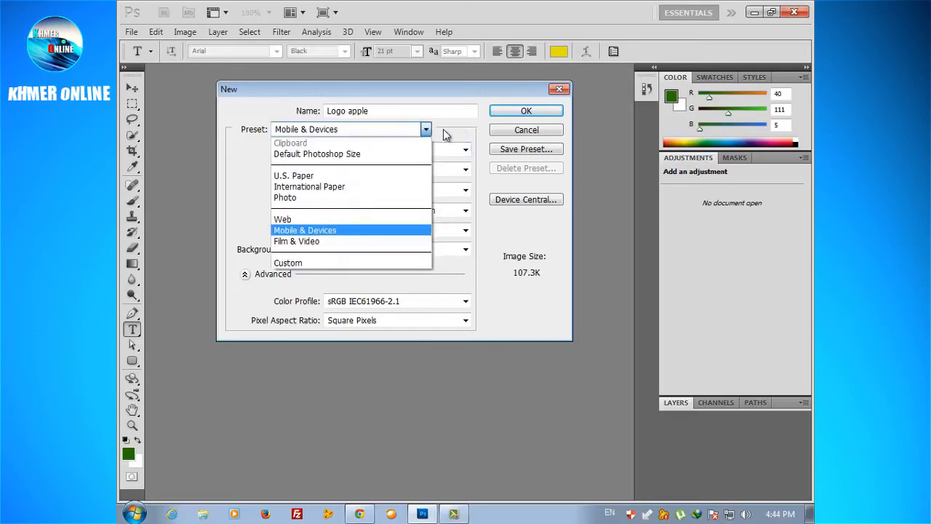
Step: Choose the Film & Video preset with the NTSC DV 720 × 480 frame size
{"action": "left_click", "coordinate": [355, 243]}
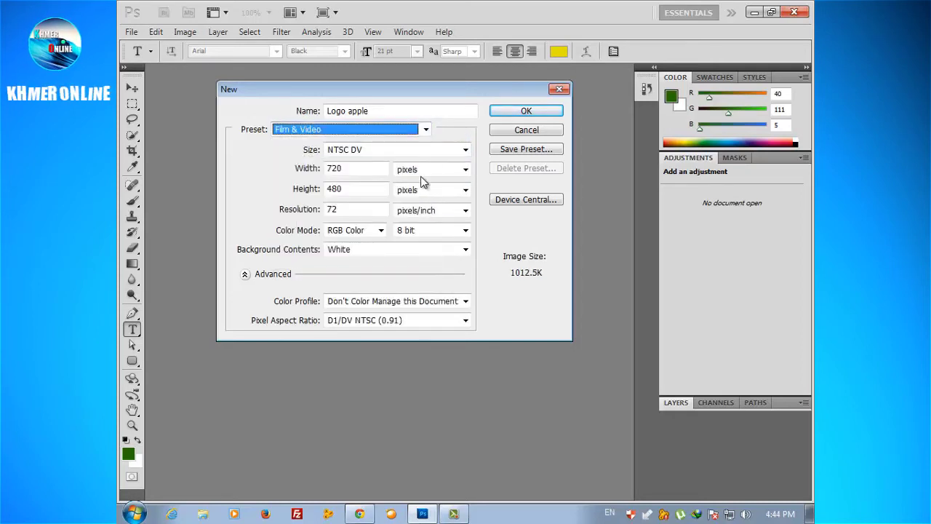
{"action": "left_click", "coordinate": [426, 129]}
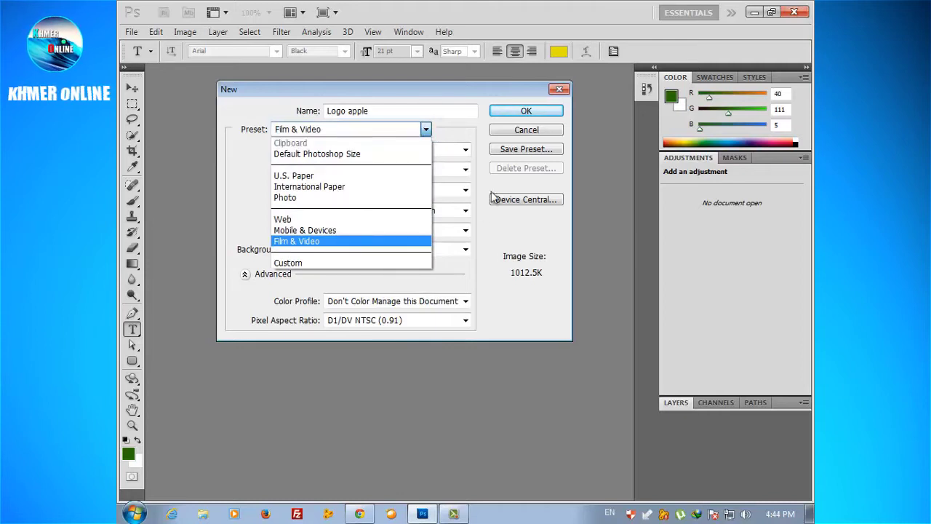
{"action": "left_click", "coordinate": [328, 244]}
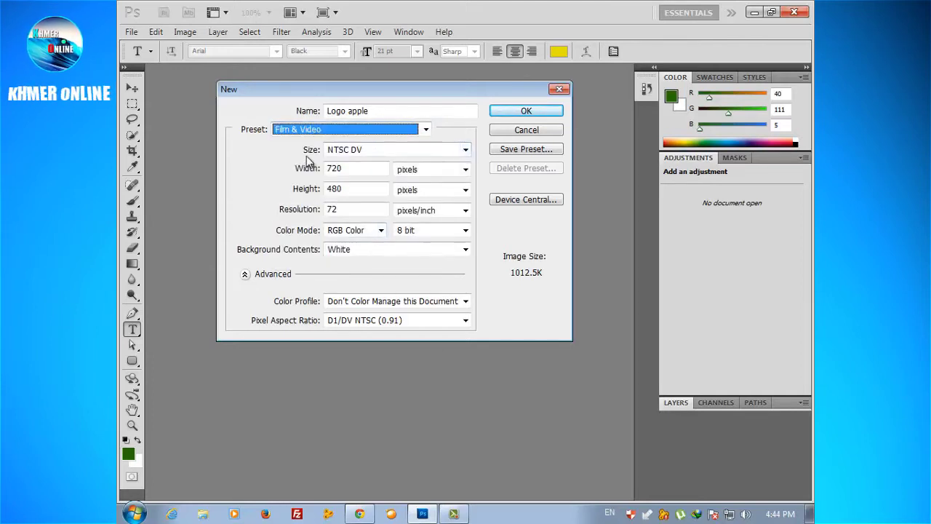
{"action": "left_click", "coordinate": [464, 150]}
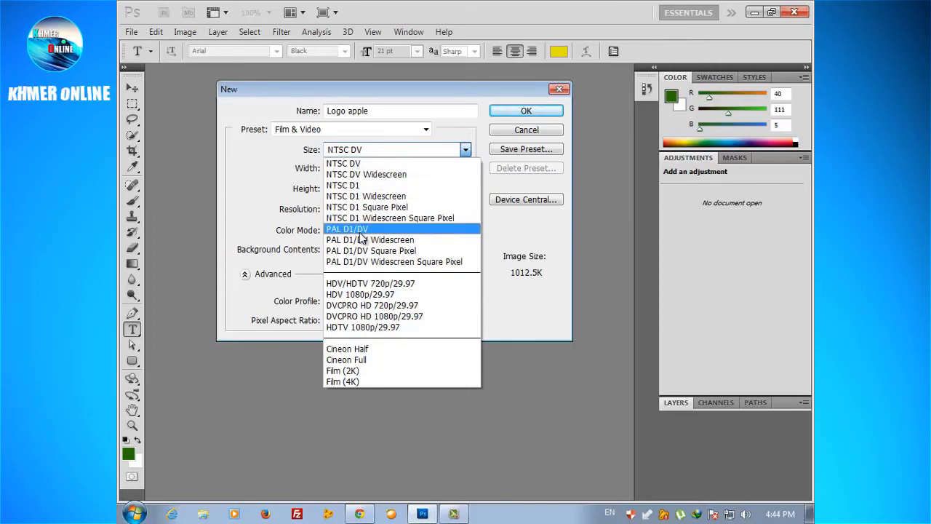
{"action": "left_click", "coordinate": [360, 166]}
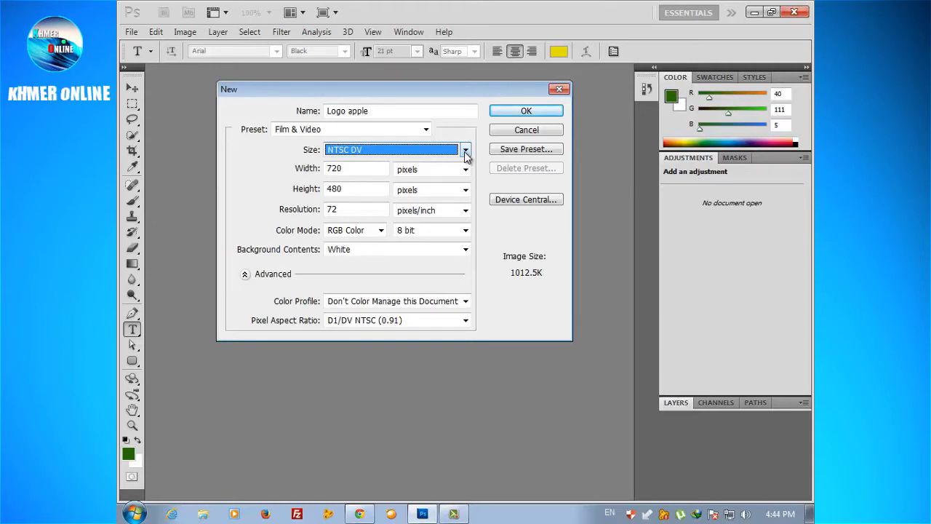
Step: Choose the PAL D1/DV frame size, 720 × 576 pixels, checking the width units
{"action": "left_click", "coordinate": [466, 150]}
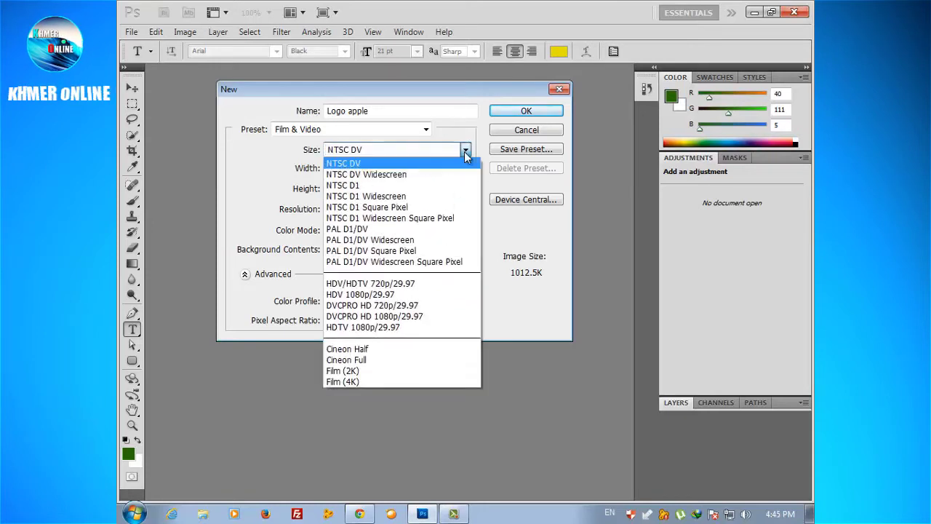
{"action": "left_click", "coordinate": [357, 230]}
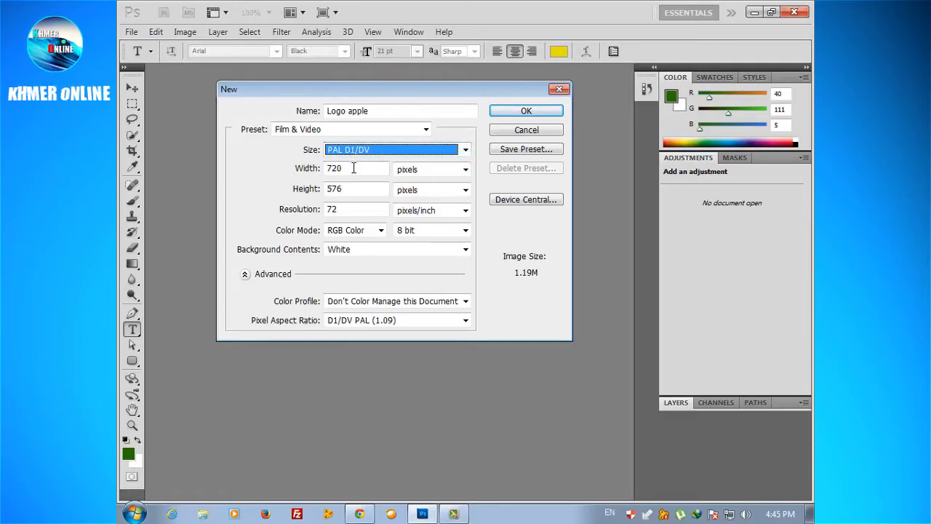
{"action": "key", "text": "Tab"}
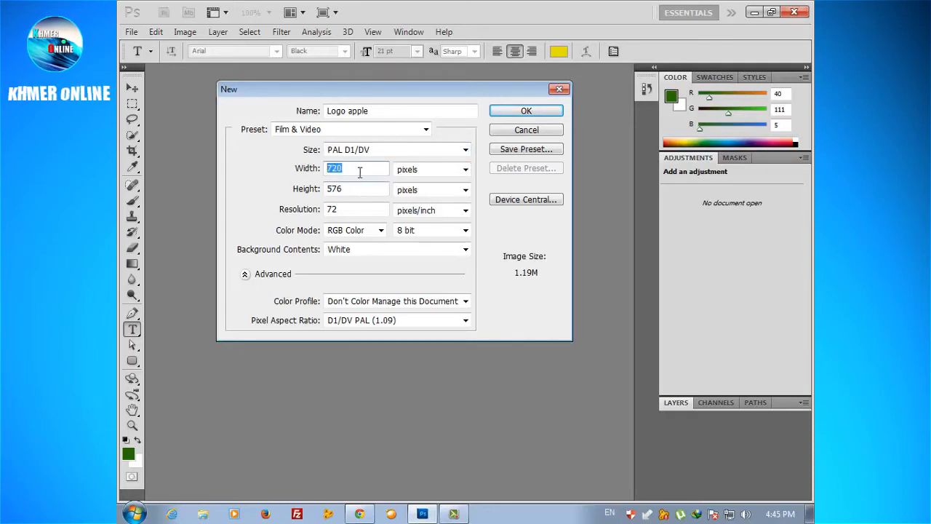
{"action": "left_click", "coordinate": [358, 188]}
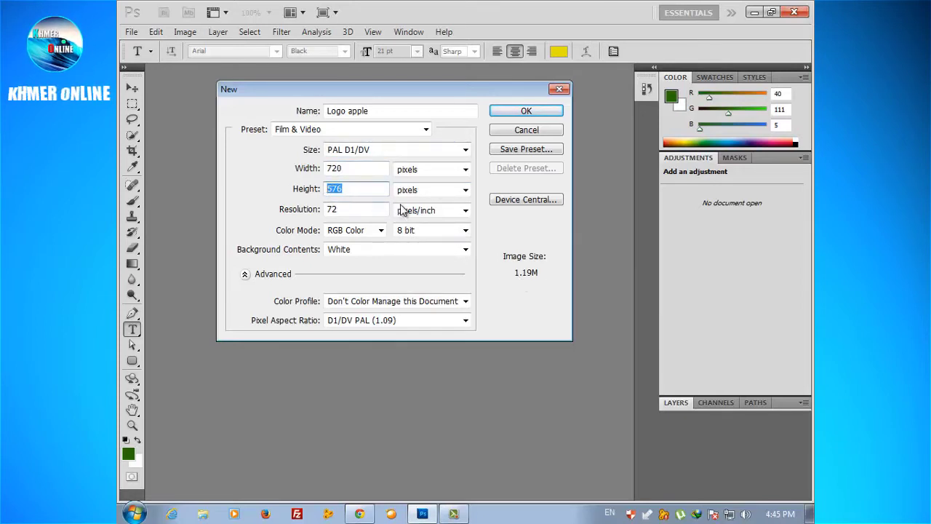
{"action": "left_click", "coordinate": [466, 173]}
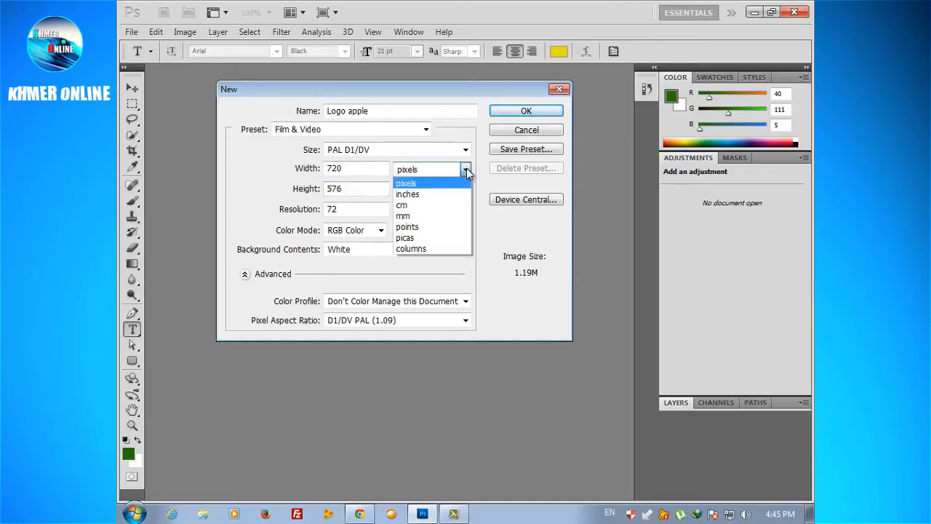
{"action": "left_click", "coordinate": [466, 172]}
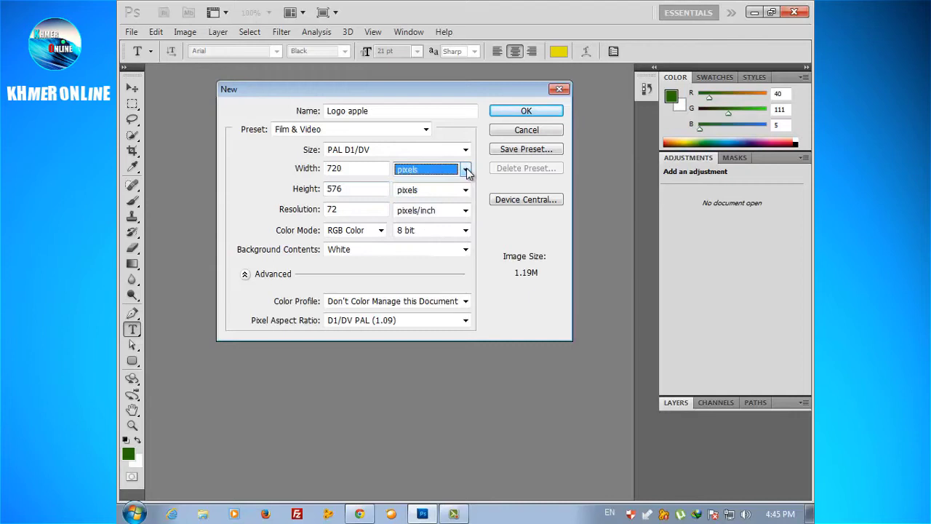
Step: Set the preset to Custom and review the width, height and resolution values
{"action": "left_click", "coordinate": [425, 129]}
{"action": "left_click", "coordinate": [334, 263]}
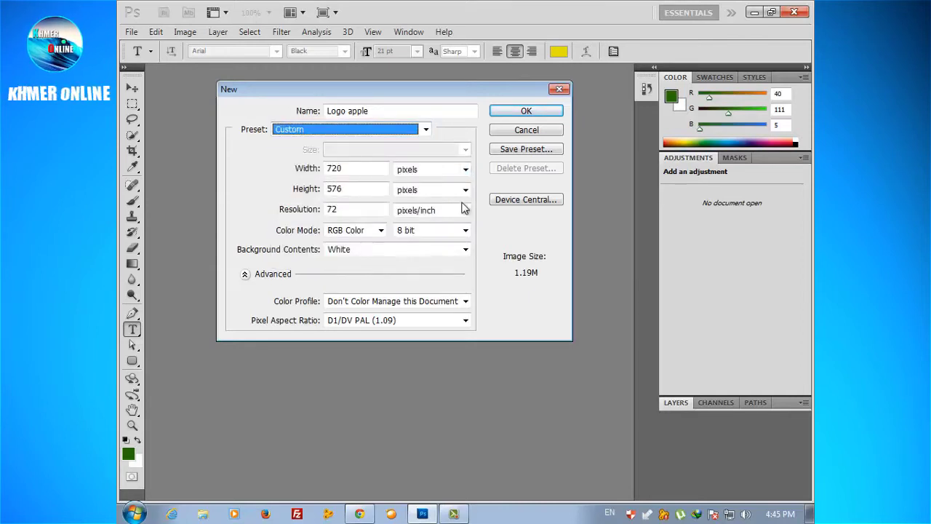
{"action": "left_click", "coordinate": [371, 169]}
{"action": "left_click_drag", "start_coordinate": [371, 170], "coordinate": [308, 178]}
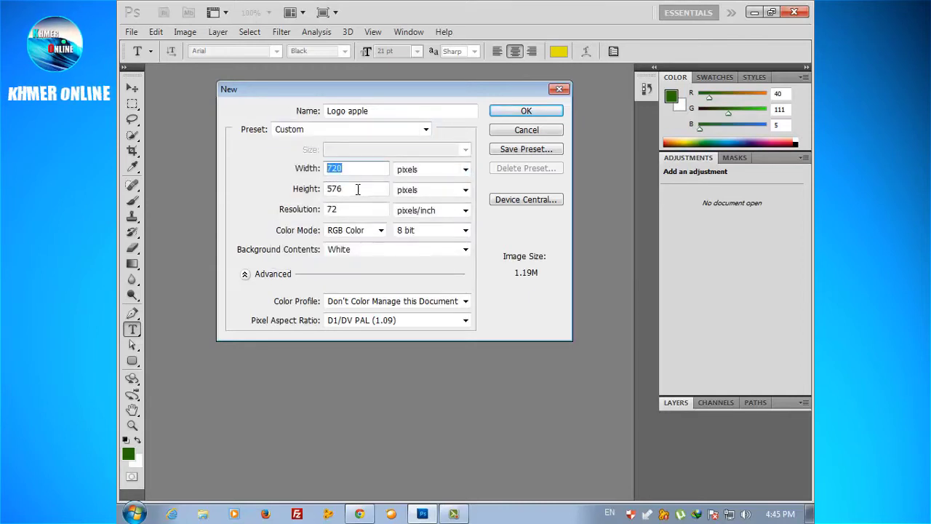
{"action": "double_click", "coordinate": [358, 189]}
{"action": "left_click", "coordinate": [366, 209]}
{"action": "left_click", "coordinate": [370, 181]}
{"action": "left_click", "coordinate": [364, 169]}
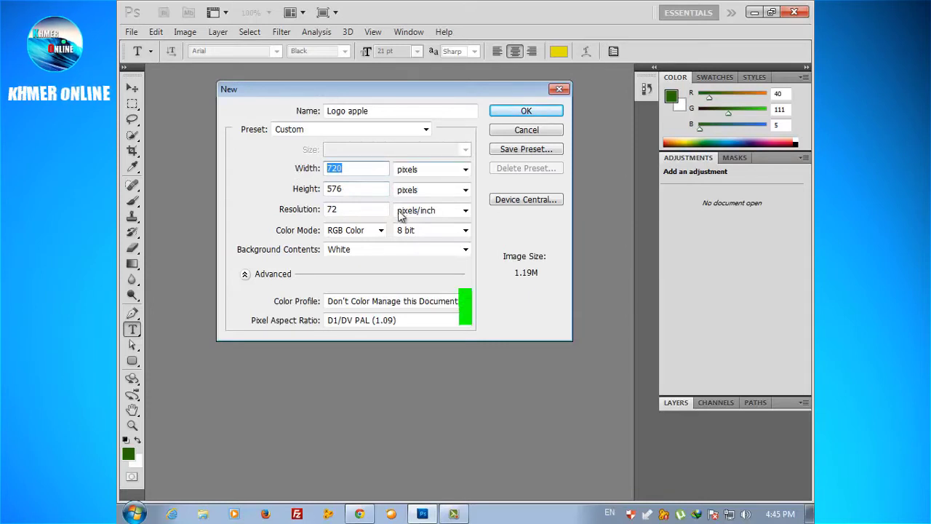
{"action": "left_click", "coordinate": [424, 130]}
{"action": "left_click", "coordinate": [423, 130]}
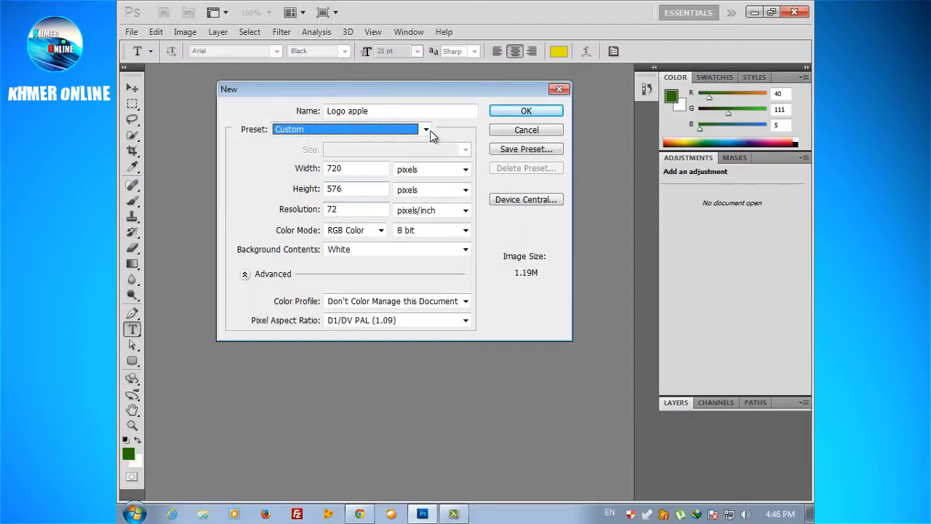
Step: Create Logo apple at Default Photoshop Size, 7 × 5 inches, 72 ppi, and move its window down
{"action": "left_click", "coordinate": [426, 129]}
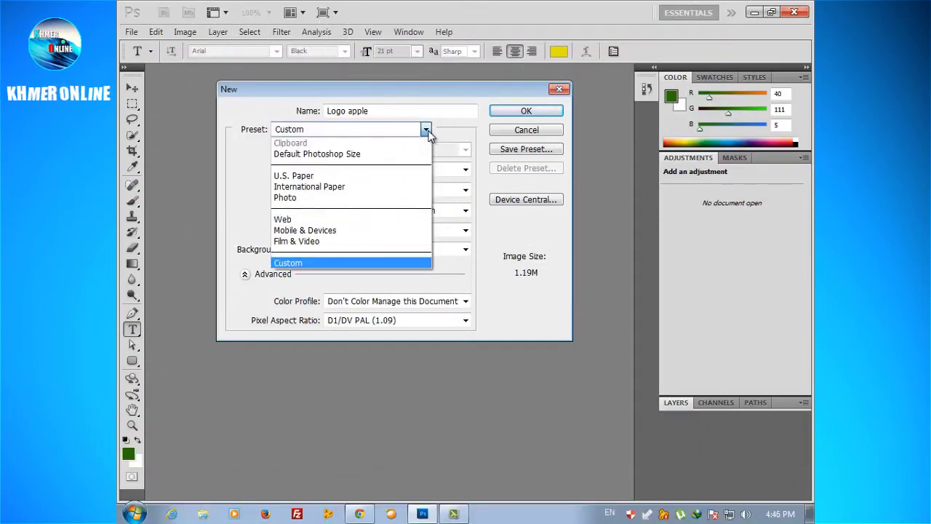
{"action": "left_click", "coordinate": [363, 154]}
{"action": "left_click", "coordinate": [352, 210]}
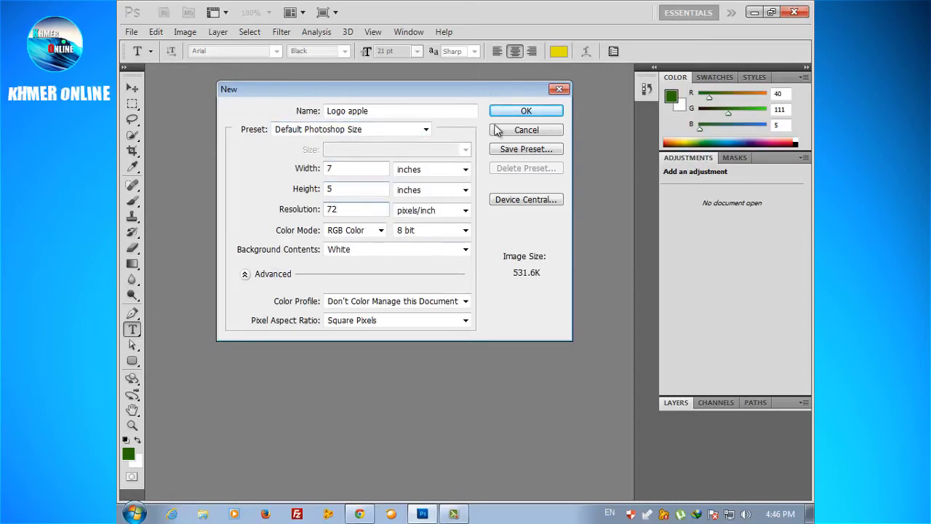
{"action": "left_click", "coordinate": [512, 111]}
{"action": "left_click_drag", "start_coordinate": [301, 75], "coordinate": [304, 233]}
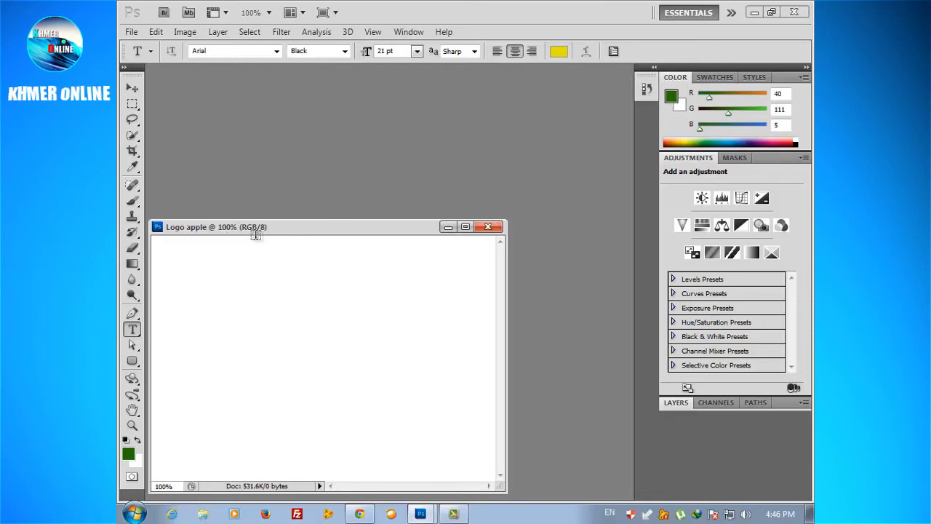
Step: Create a new white 7×5 inch document, Untitled-1, changing resolution from 72 to 500 ppi
{"action": "left_click", "coordinate": [131, 34]}
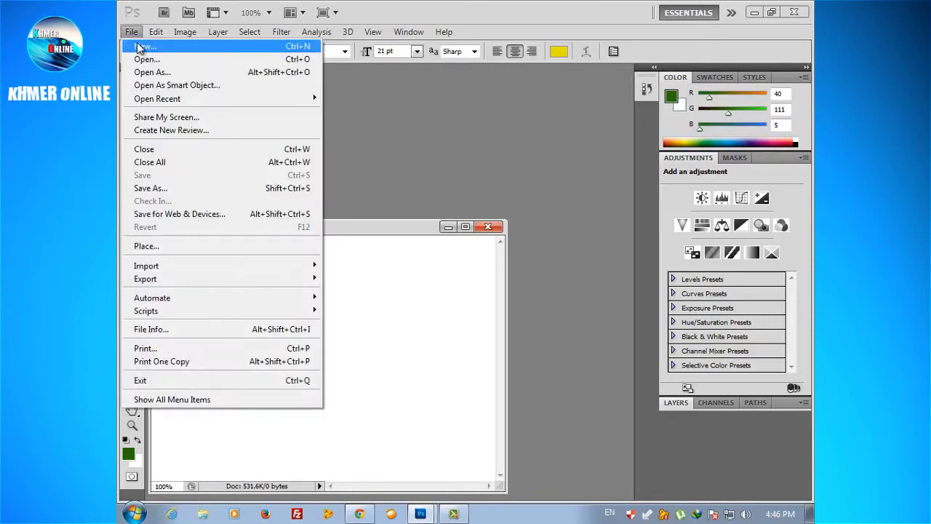
{"action": "left_click", "coordinate": [146, 54]}
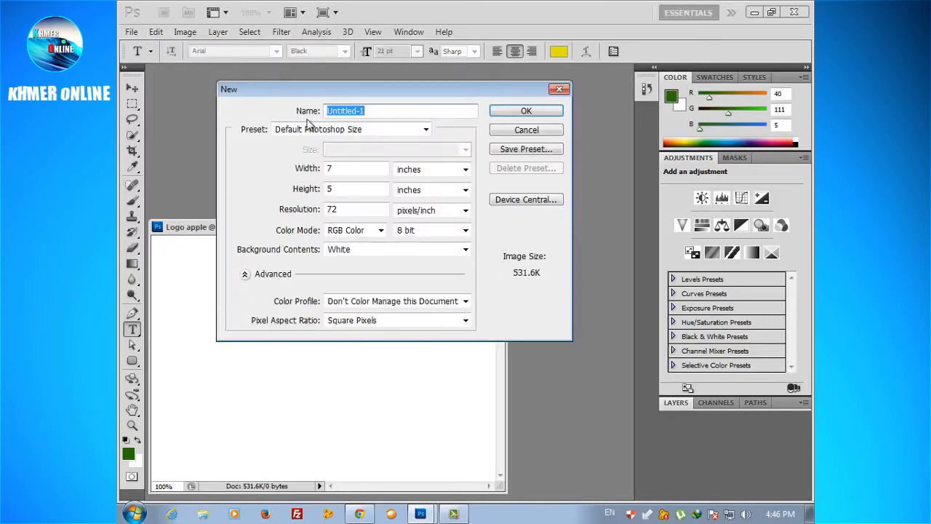
{"action": "double_click", "coordinate": [352, 209]}
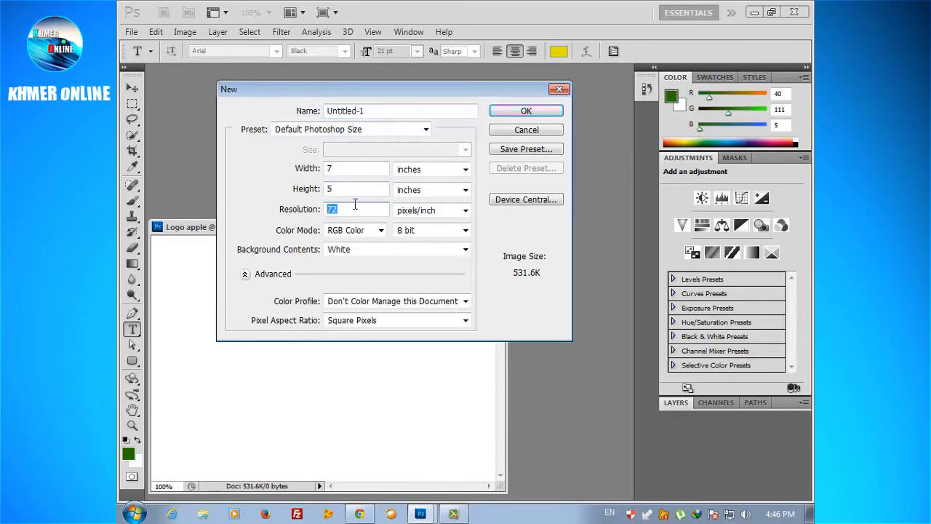
{"action": "type", "text": "5"}
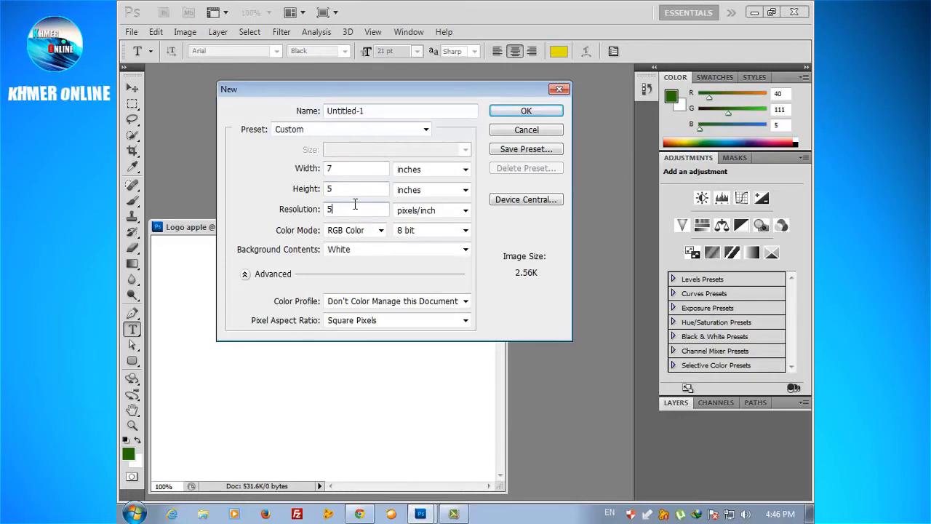
{"action": "type", "text": "00"}
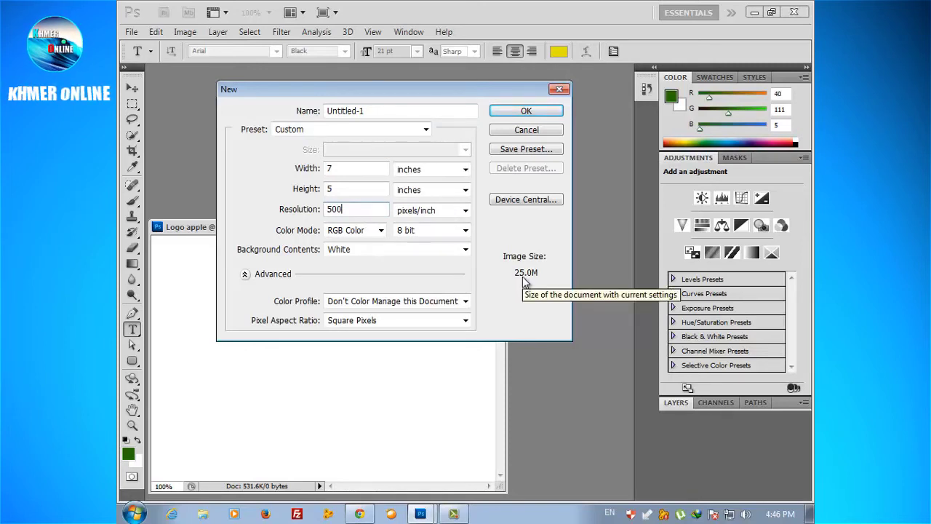
{"action": "left_click", "coordinate": [528, 112]}
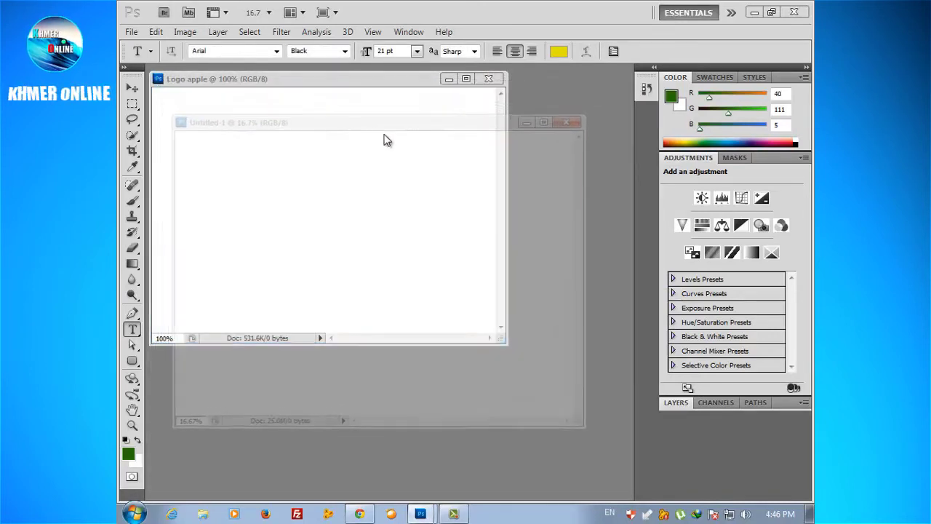
Step: Move Untitled-1 aside and paint a green brush dot in Logo apple
{"action": "left_click_drag", "start_coordinate": [346, 100], "coordinate": [428, 158]}
{"action": "left_click_drag", "start_coordinate": [367, 154], "coordinate": [429, 145]}
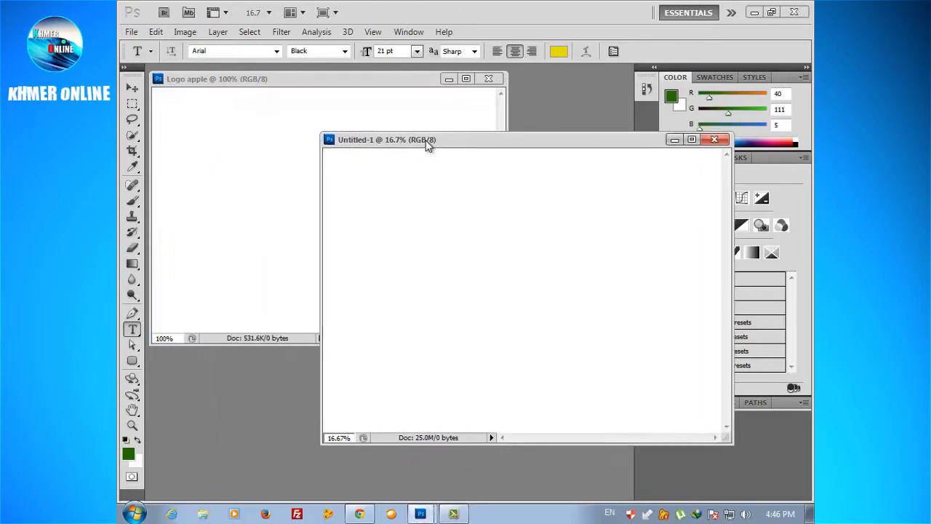
{"action": "left_click", "coordinate": [316, 78]}
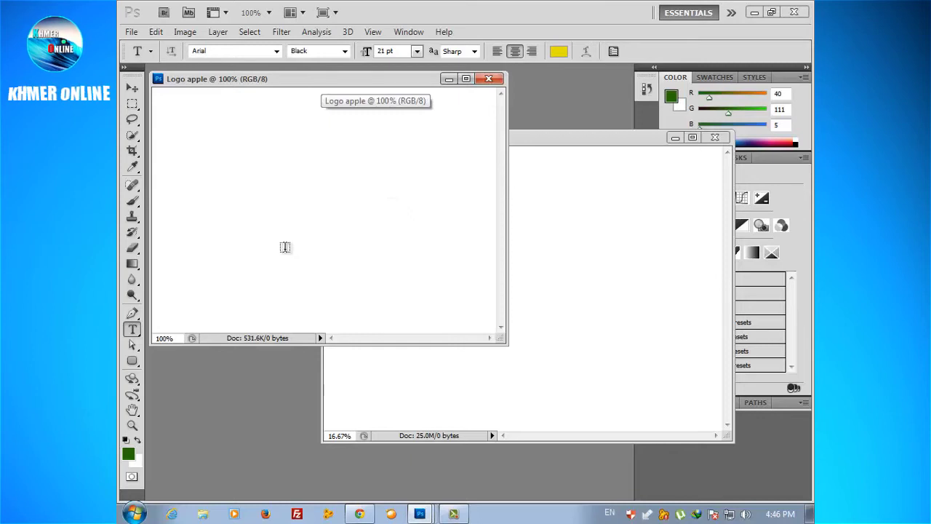
{"action": "left_click", "coordinate": [132, 205]}
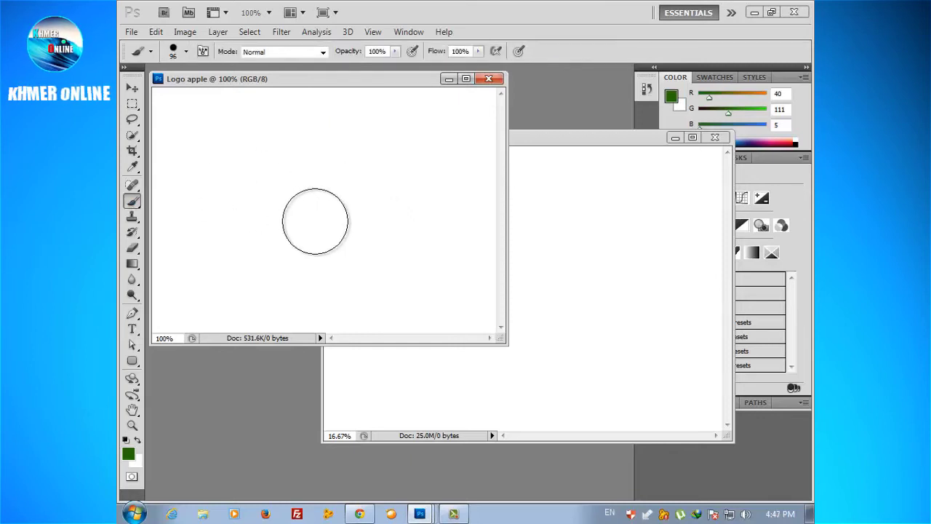
{"action": "left_click", "coordinate": [315, 221]}
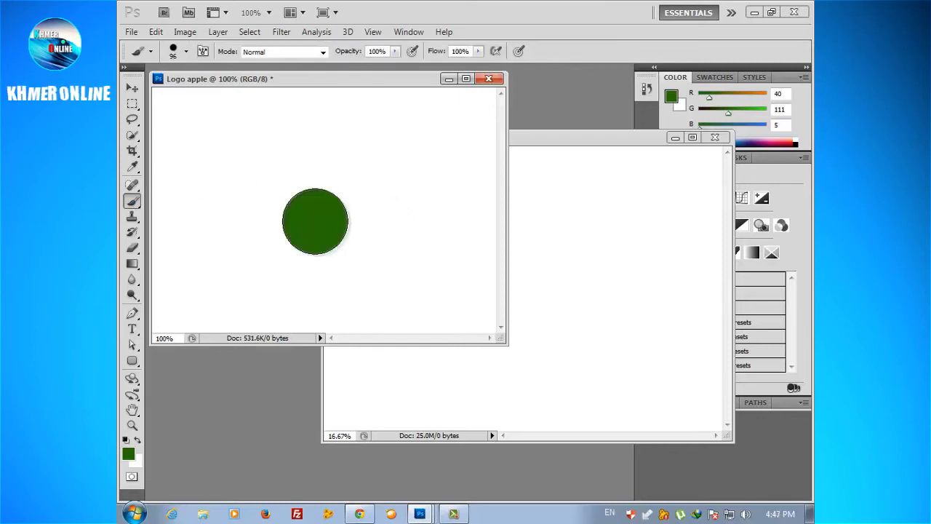
Step: Enlarge the brush and paint a green dot in Untitled-1 for comparison
{"action": "left_click", "coordinate": [589, 140]}
{"action": "right_click", "coordinate": [524, 274]}
{"action": "left_click_drag", "start_coordinate": [611, 301], "coordinate": [653, 300]}
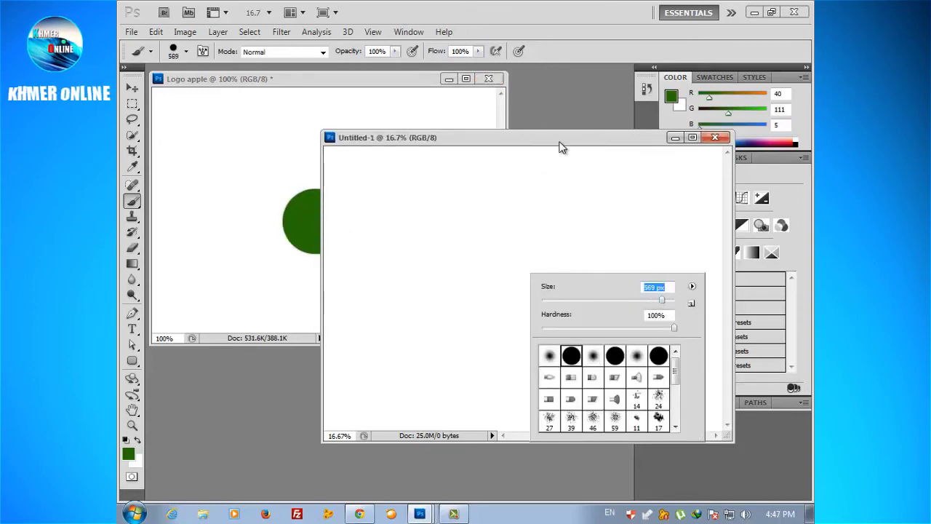
{"action": "key", "text": "Return"}
{"action": "left_click", "coordinate": [536, 288]}
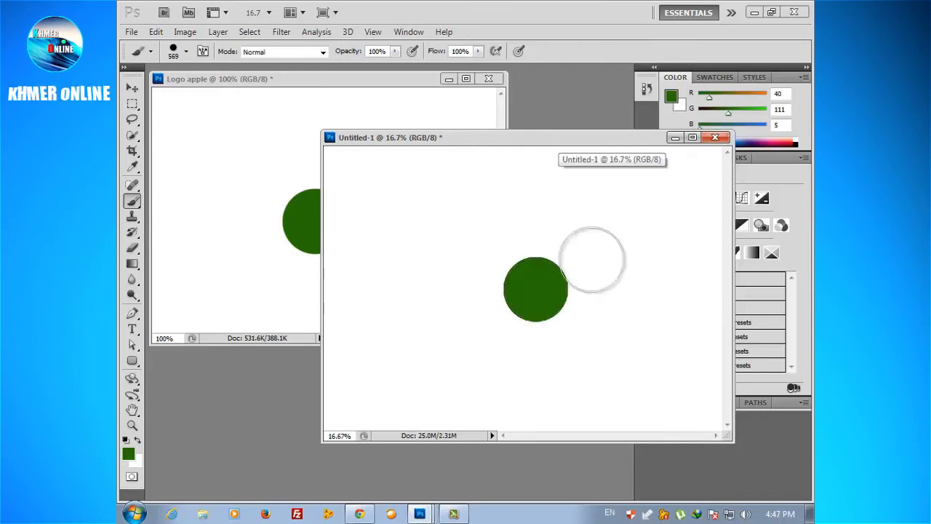
Step: Narrow both windows and place Untitled-1 beside Logo apple
{"action": "mouse_move", "coordinate": [455, 139]}
{"action": "left_mouse_down"}
{"action": "mouse_move", "coordinate": [513, 109]}
{"action": "mouse_move", "coordinate": [504, 77]}
{"action": "left_mouse_up"}
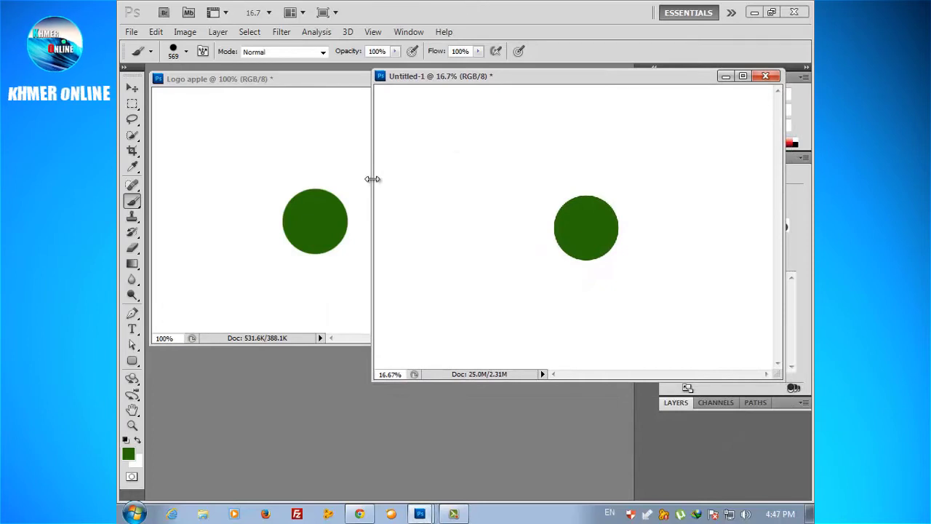
{"action": "left_click_drag", "start_coordinate": [371, 179], "coordinate": [537, 179]}
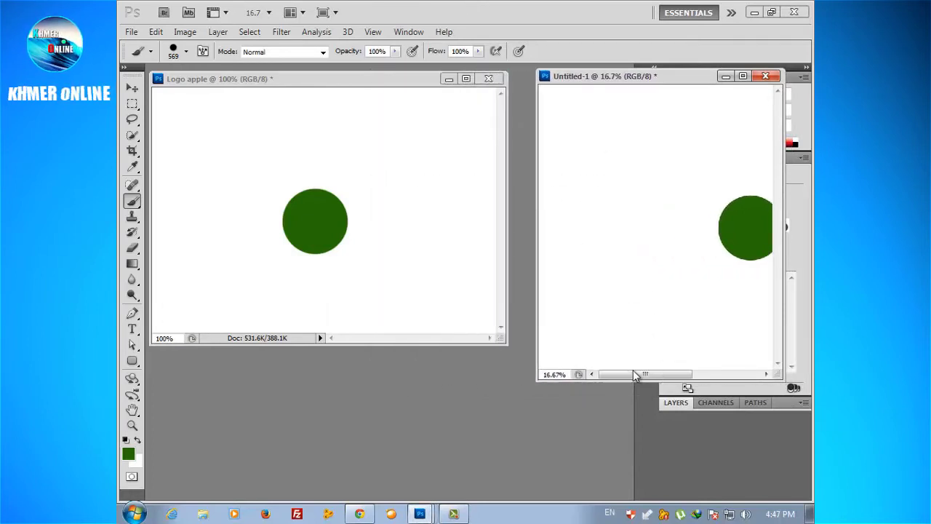
{"action": "left_click_drag", "start_coordinate": [632, 374], "coordinate": [702, 376]}
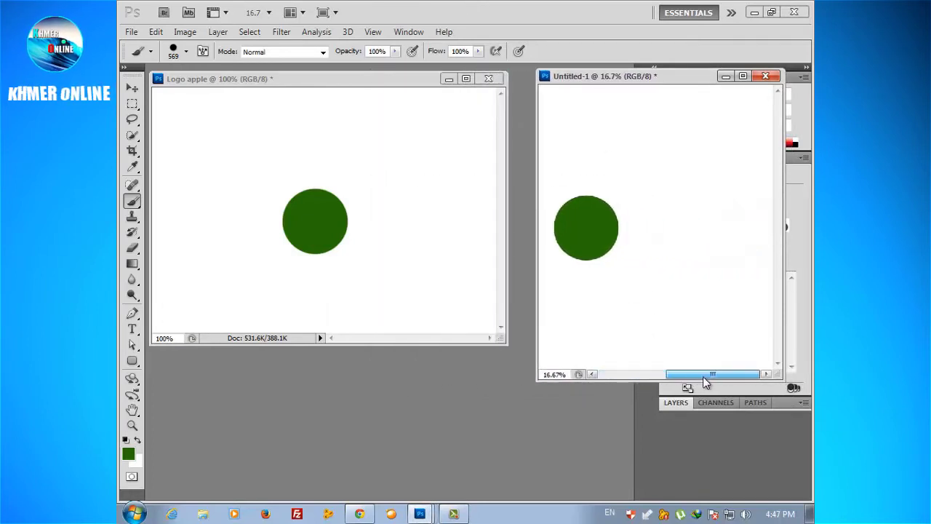
{"action": "left_click_drag", "start_coordinate": [507, 231], "coordinate": [365, 241]}
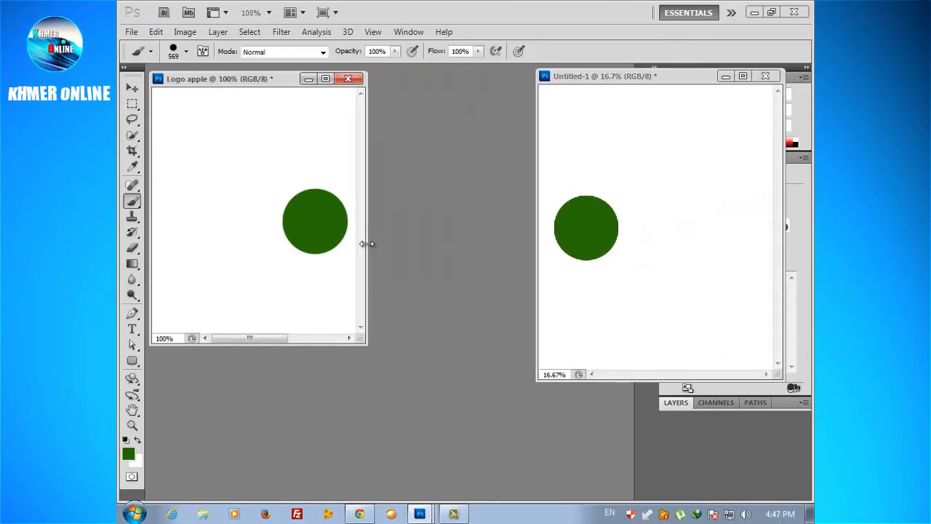
{"action": "mouse_move", "coordinate": [255, 340]}
{"action": "left_mouse_down"}
{"action": "mouse_move", "coordinate": [315, 338]}
{"action": "mouse_move", "coordinate": [256, 334]}
{"action": "left_mouse_up"}
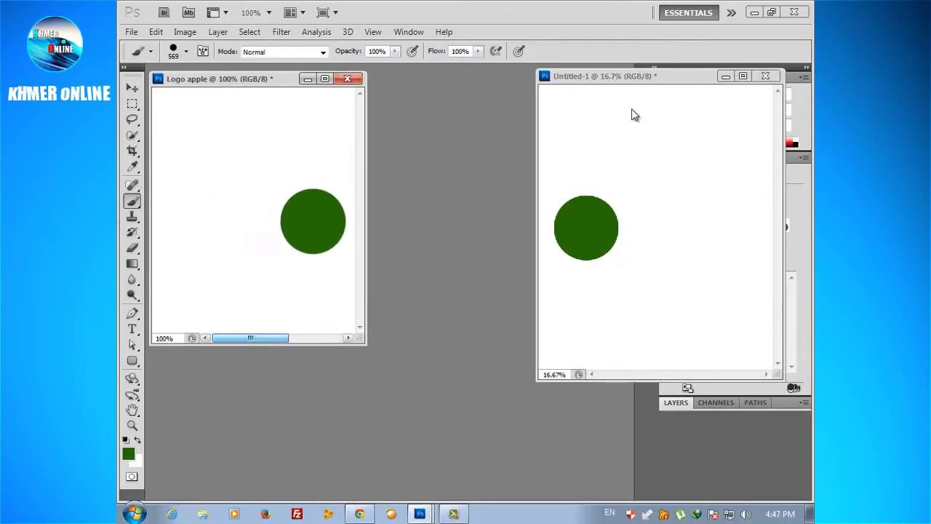
{"action": "left_click_drag", "start_coordinate": [617, 71], "coordinate": [452, 76]}
{"action": "left_click_drag", "start_coordinate": [272, 83], "coordinate": [273, 98]}
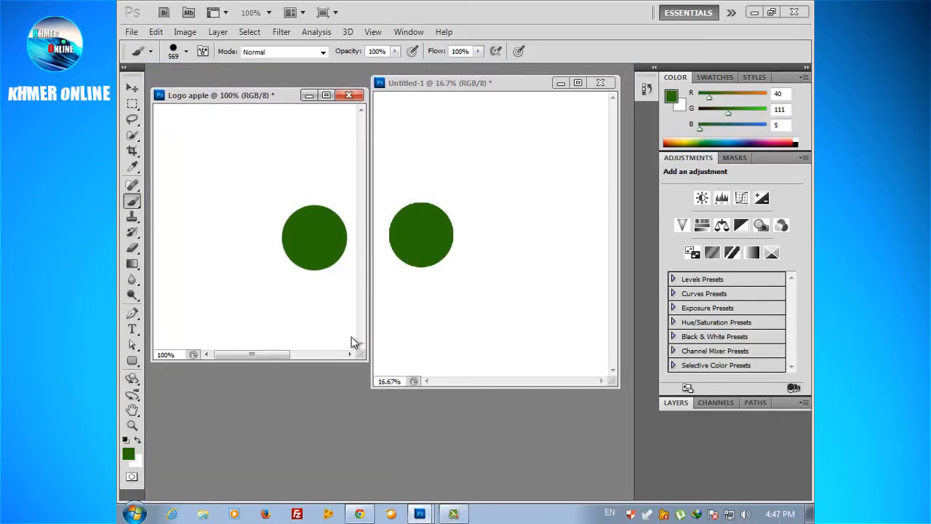
Step: Shrink the brush size to 38 px
{"action": "right_click", "coordinate": [477, 286]}
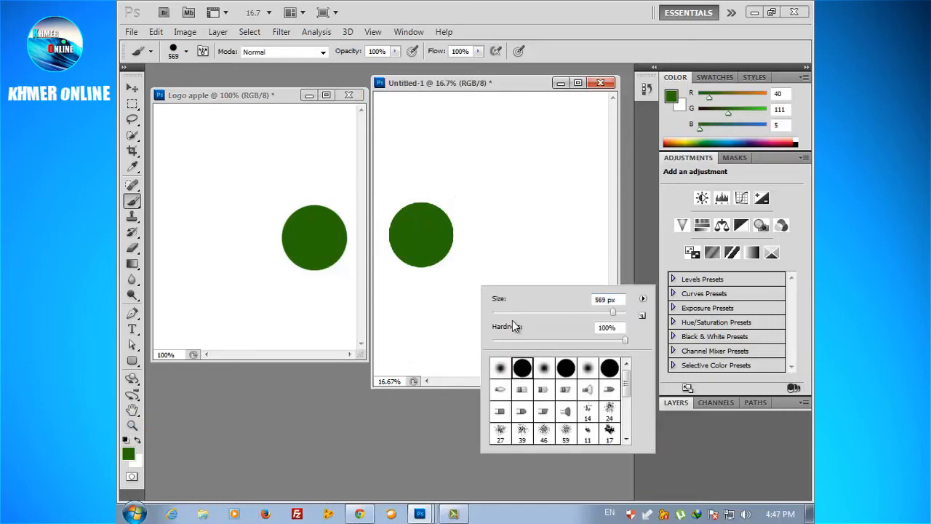
{"action": "left_click", "coordinate": [517, 312]}
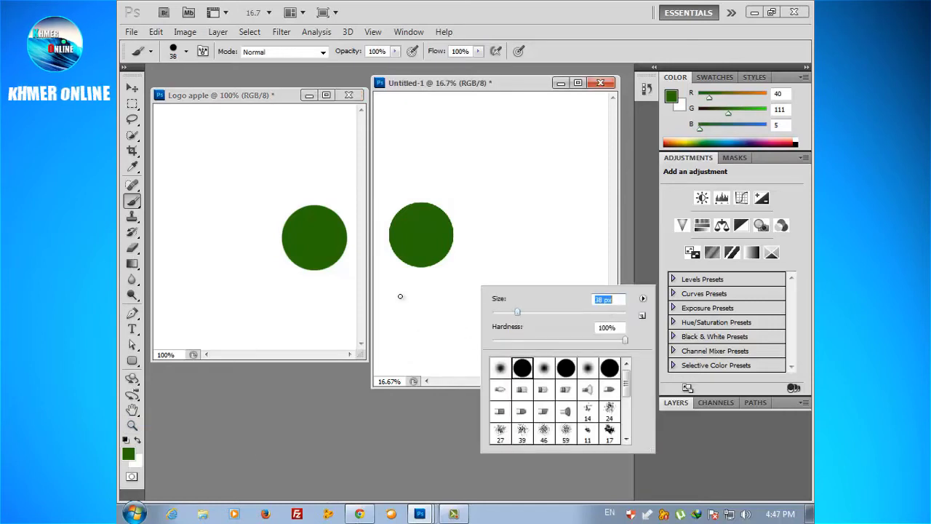
{"action": "left_click", "coordinate": [252, 98]}
Step: Zoom Logo apple to 358% and Untitled-1 in on their green circle edges
{"action": "left_click", "coordinate": [132, 426]}
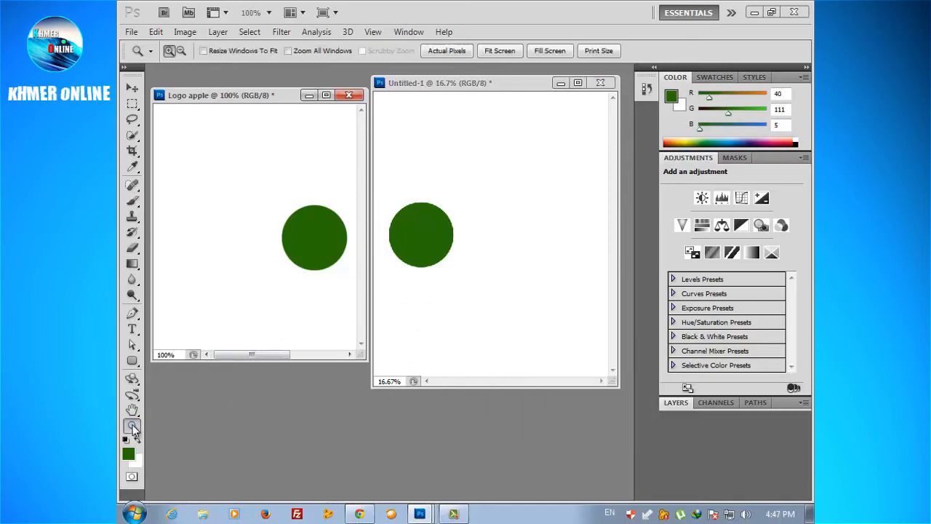
{"action": "left_click_drag", "start_coordinate": [342, 282], "coordinate": [287, 264]}
{"action": "left_click_drag", "start_coordinate": [287, 265], "coordinate": [286, 264]}
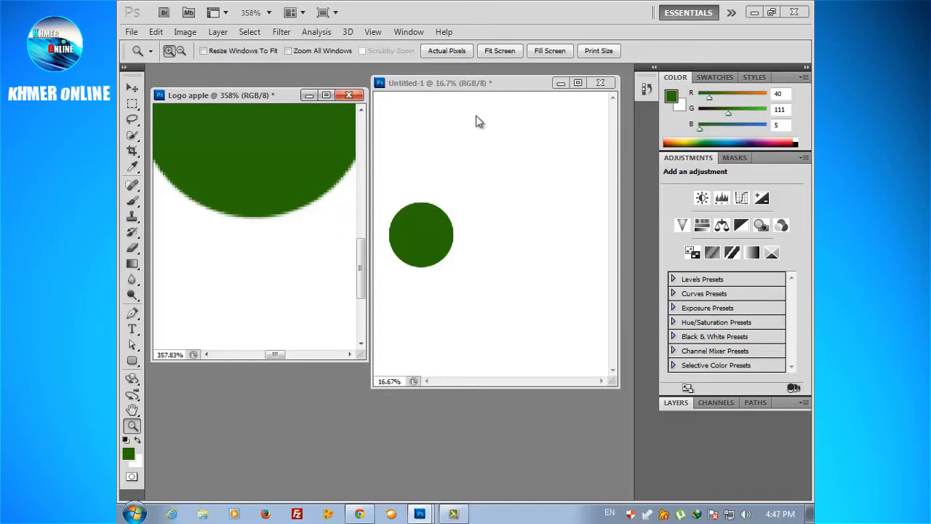
{"action": "left_click", "coordinate": [480, 83]}
{"action": "left_click_drag", "start_coordinate": [449, 277], "coordinate": [395, 260]}
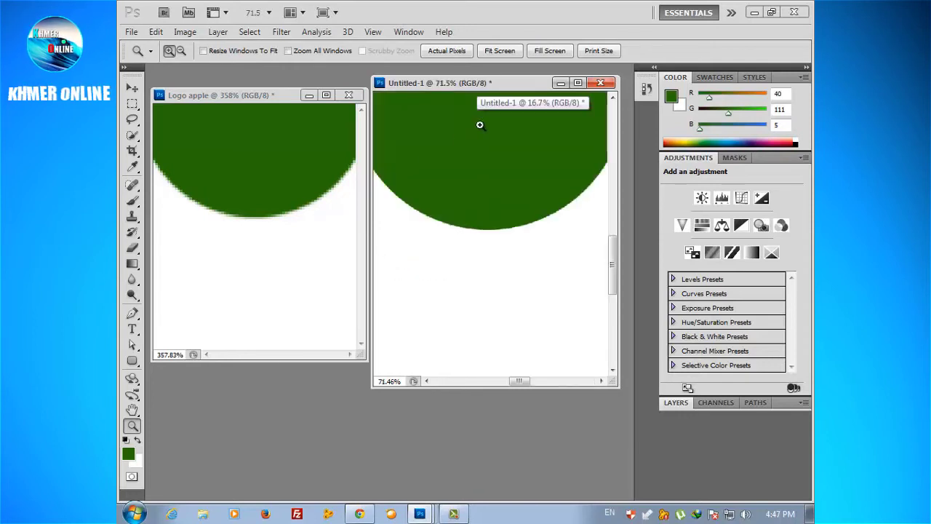
{"action": "left_click_drag", "start_coordinate": [277, 94], "coordinate": [274, 78]}
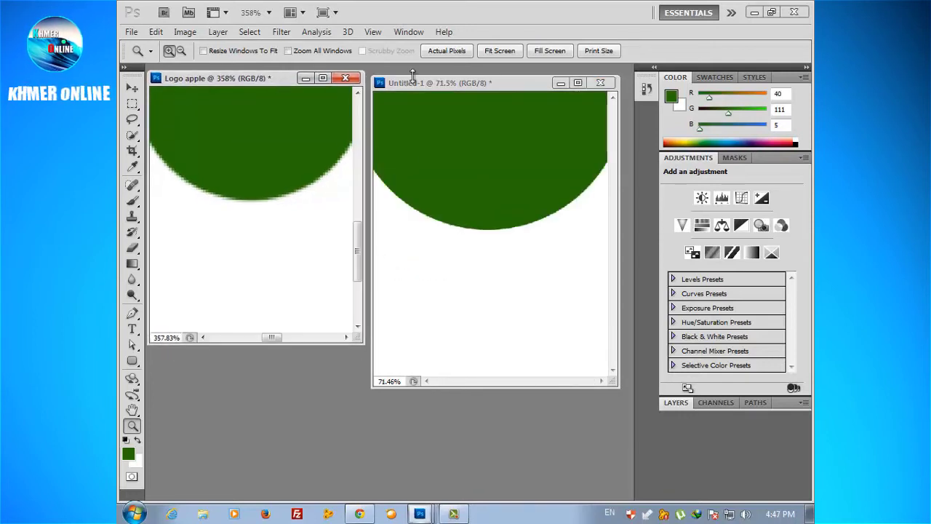
{"action": "left_click_drag", "start_coordinate": [433, 86], "coordinate": [434, 81]}
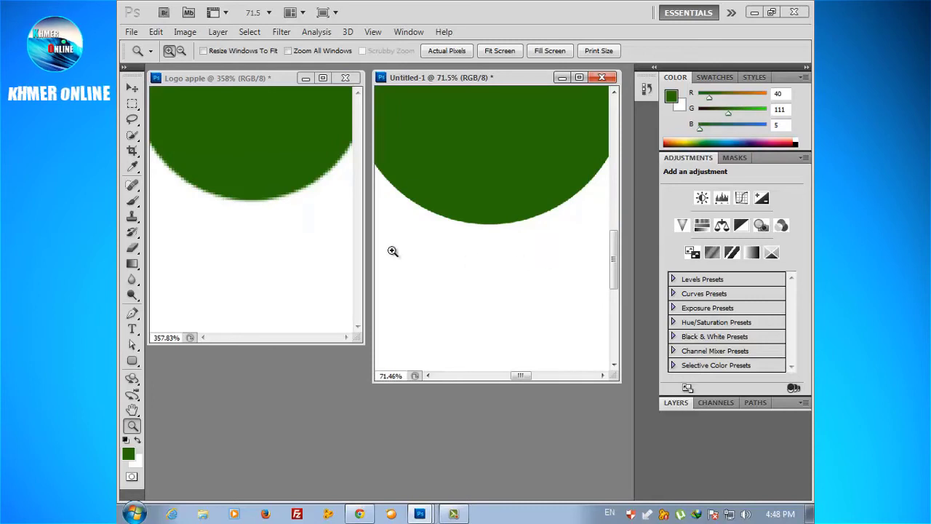
Step: Keep magnifying both circle edges until individual pixels show (~2000%)
{"action": "left_click_drag", "start_coordinate": [551, 243], "coordinate": [423, 203]}
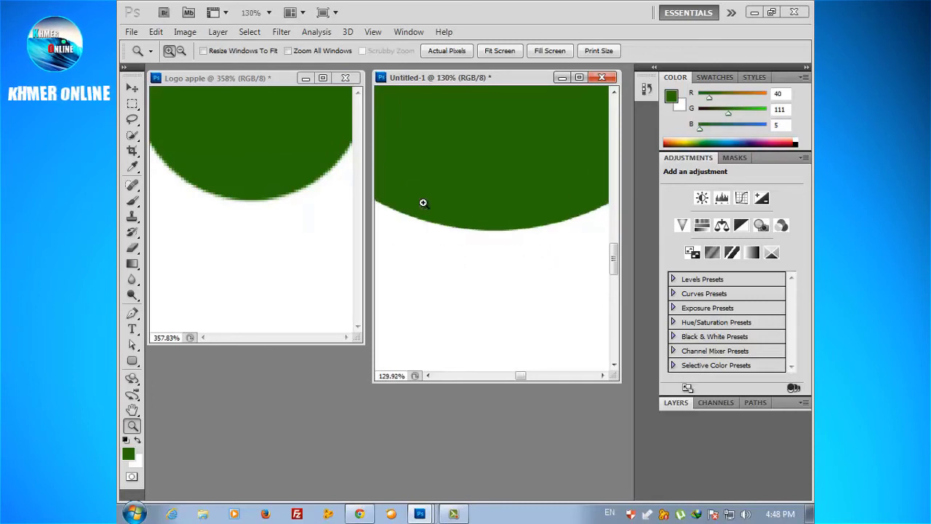
{"action": "left_click_drag", "start_coordinate": [561, 266], "coordinate": [443, 215]}
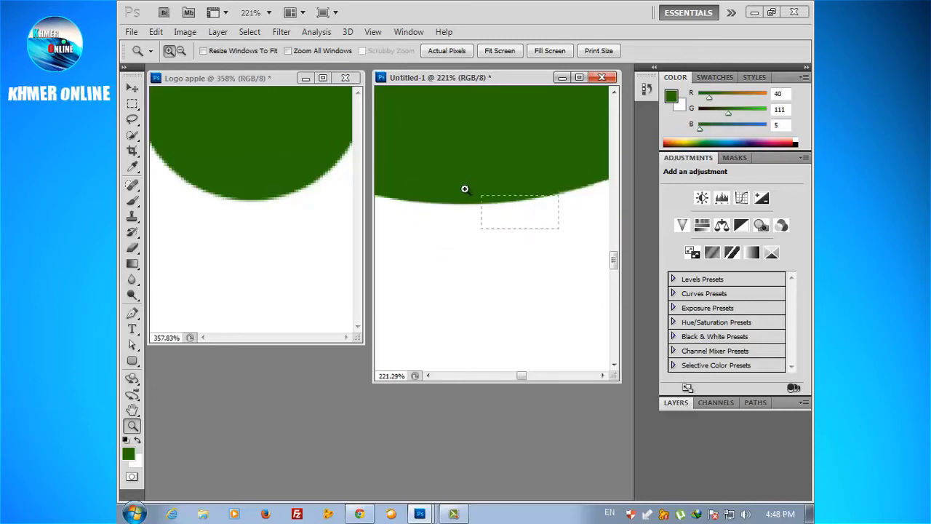
{"action": "left_click_drag", "start_coordinate": [557, 228], "coordinate": [467, 196]}
{"action": "left_click_drag", "start_coordinate": [505, 229], "coordinate": [467, 200]}
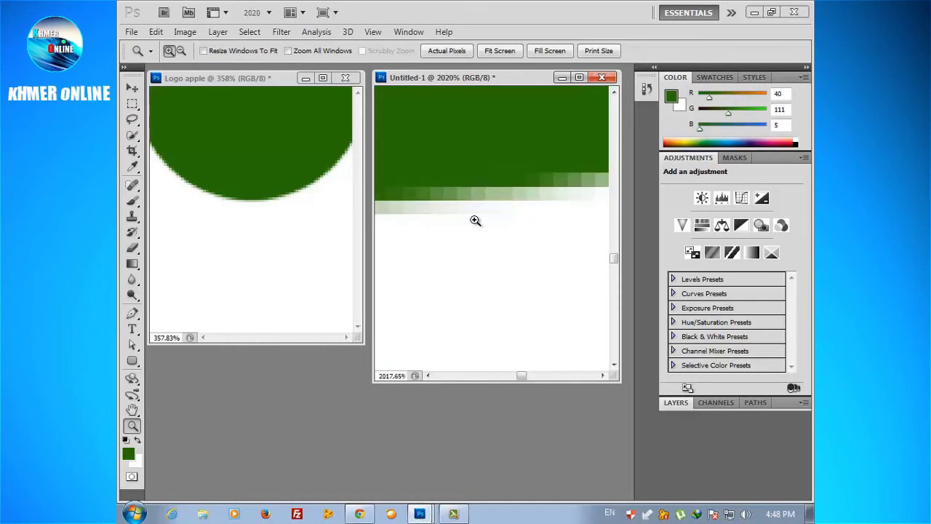
{"action": "left_click", "coordinate": [285, 222]}
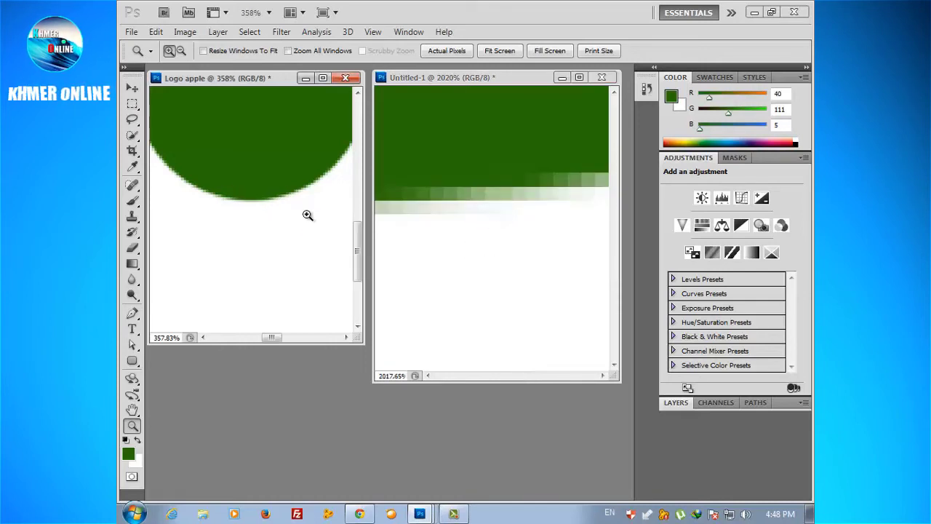
{"action": "left_click_drag", "start_coordinate": [312, 218], "coordinate": [212, 174]}
{"action": "left_click_drag", "start_coordinate": [315, 242], "coordinate": [252, 205]}
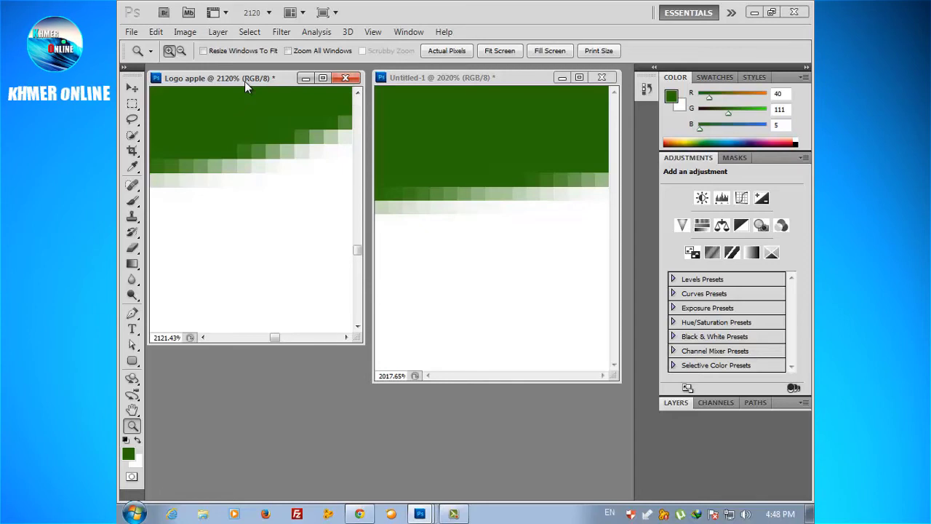
Step: Fit Untitled-1 and Logo apple to the screen with Ctrl+0
{"action": "left_click", "coordinate": [484, 80]}
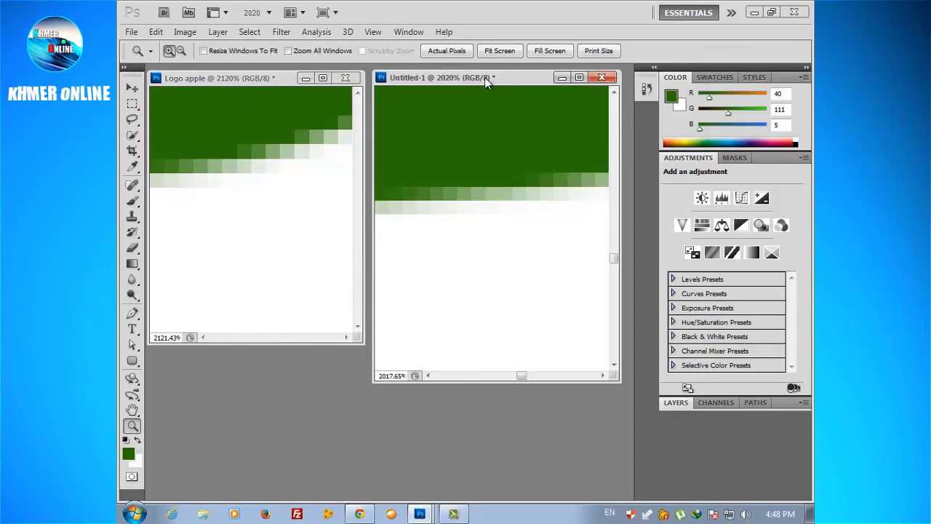
{"action": "key", "text": "ctrl+0"}
{"action": "left_click_drag", "start_coordinate": [487, 82], "coordinate": [574, 198]}
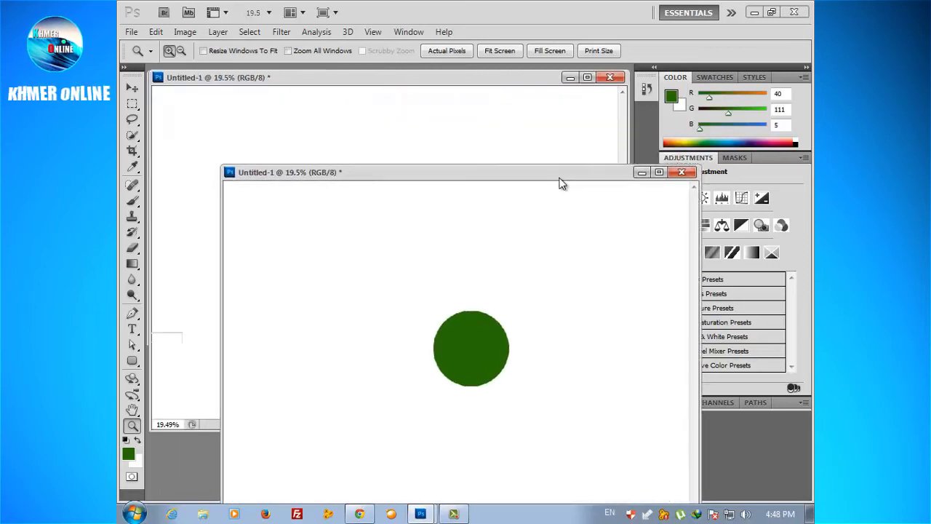
{"action": "left_click", "coordinate": [276, 78]}
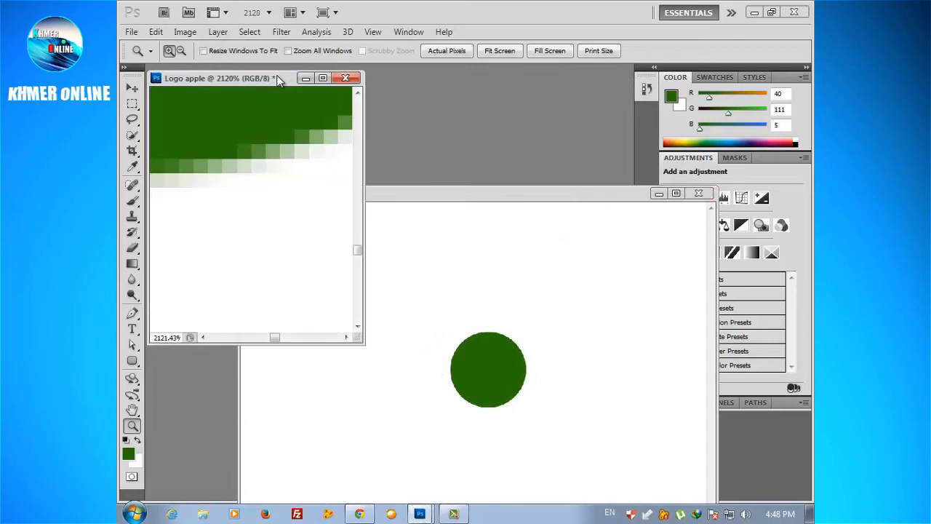
{"action": "key", "text": "ctrl+0"}
Step: Close Logo apple and Untitled-1, discarding unsaved changes
{"action": "left_click", "coordinate": [610, 78]}
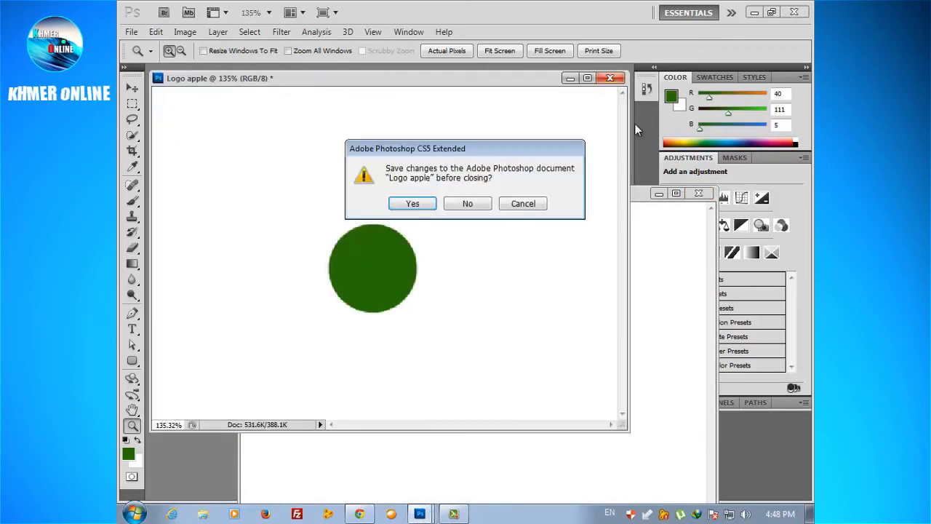
{"action": "left_click", "coordinate": [466, 204]}
{"action": "left_click", "coordinate": [705, 194]}
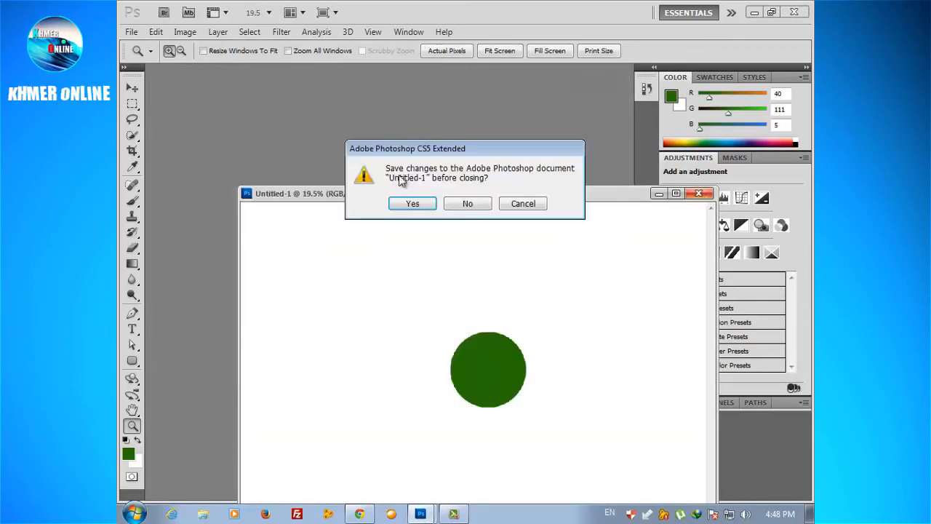
{"action": "left_click", "coordinate": [466, 203]}
{"action": "left_click", "coordinate": [131, 32]}
{"action": "left_click", "coordinate": [144, 47]}
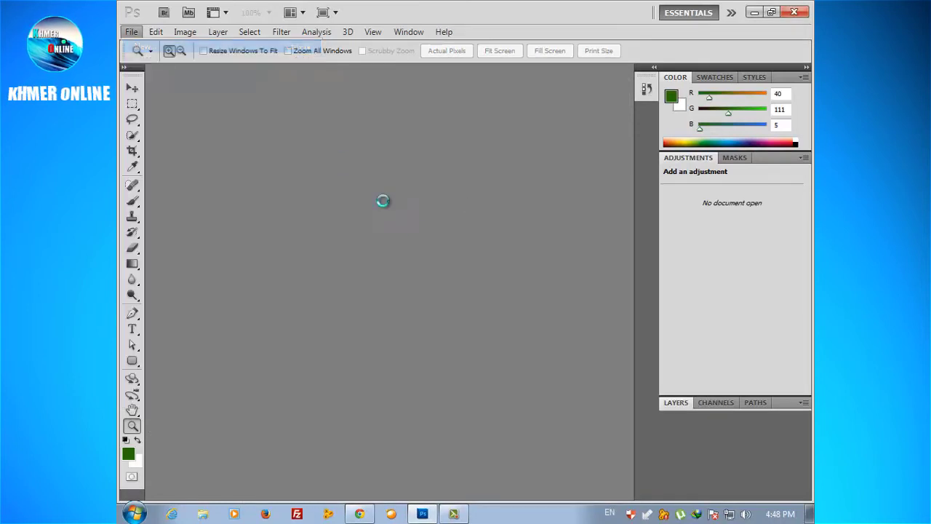
Step: Try setting Background Contents to Background Color, then cancel the New dialog
{"action": "left_click_drag", "start_coordinate": [386, 97], "coordinate": [374, 118]}
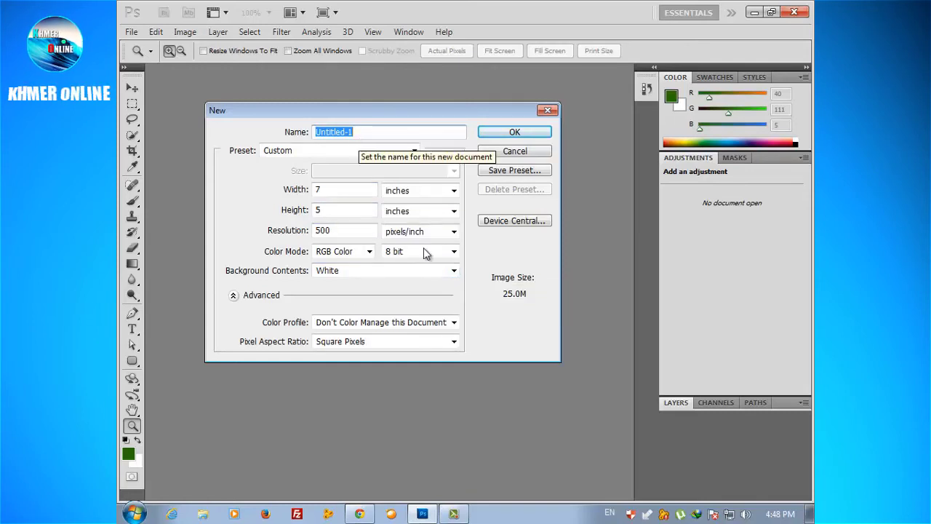
{"action": "left_click", "coordinate": [457, 271]}
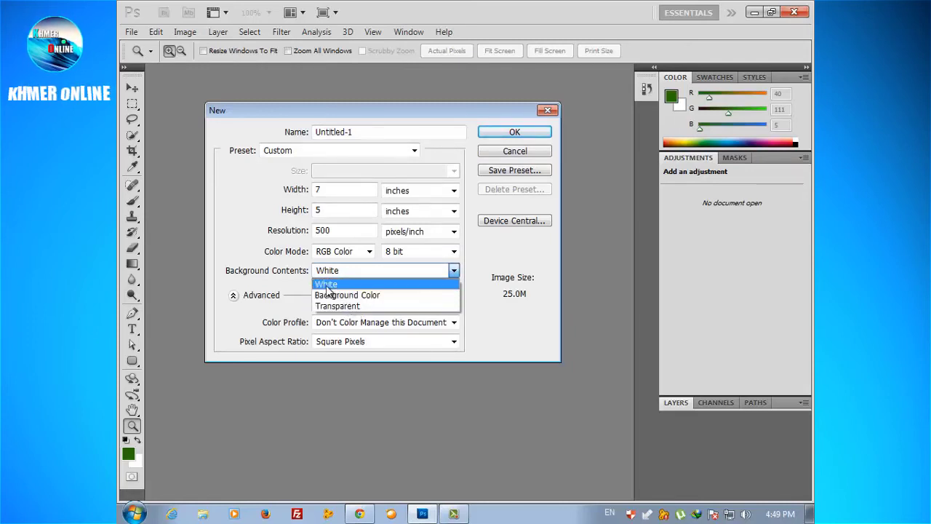
{"action": "left_click", "coordinate": [367, 298]}
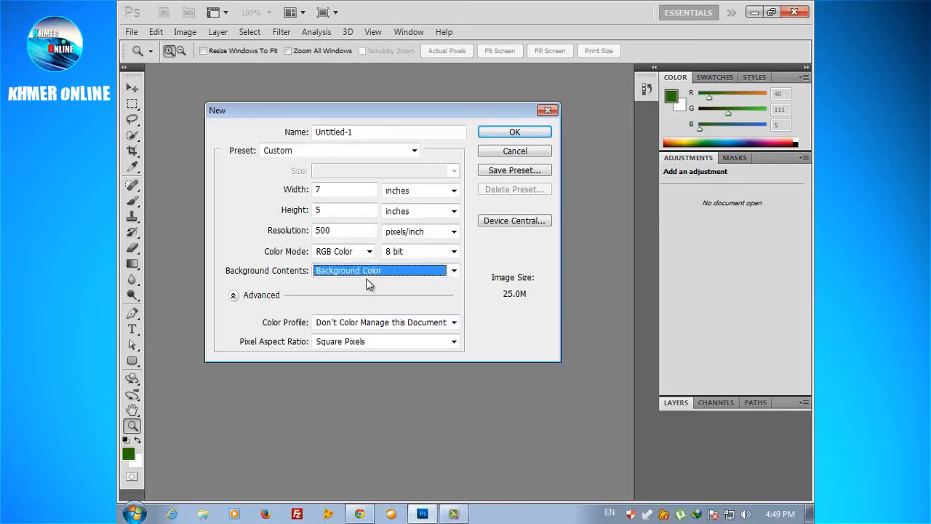
{"action": "left_click", "coordinate": [369, 274]}
{"action": "left_click", "coordinate": [371, 297]}
{"action": "left_click", "coordinate": [524, 153]}
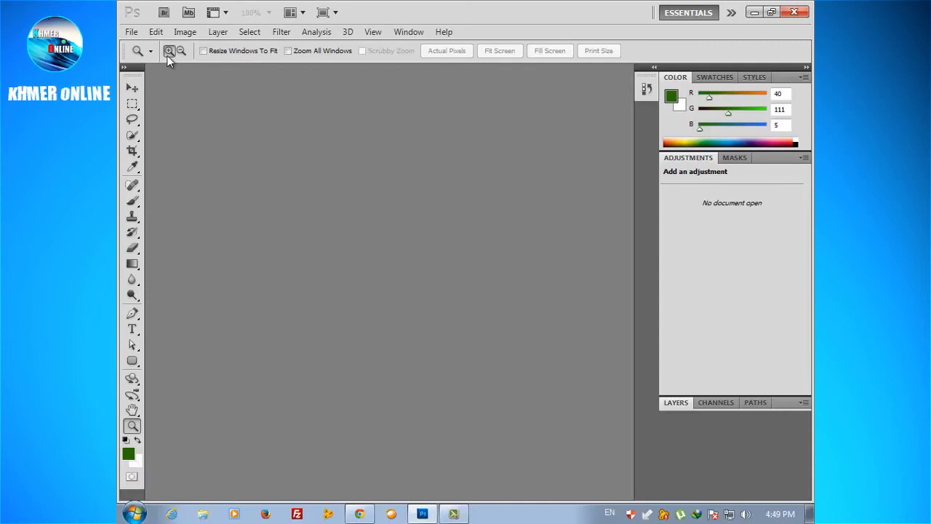
Step: Create the 7×5 in, 500 ppi document with Background Color contents
{"action": "left_click", "coordinate": [131, 32]}
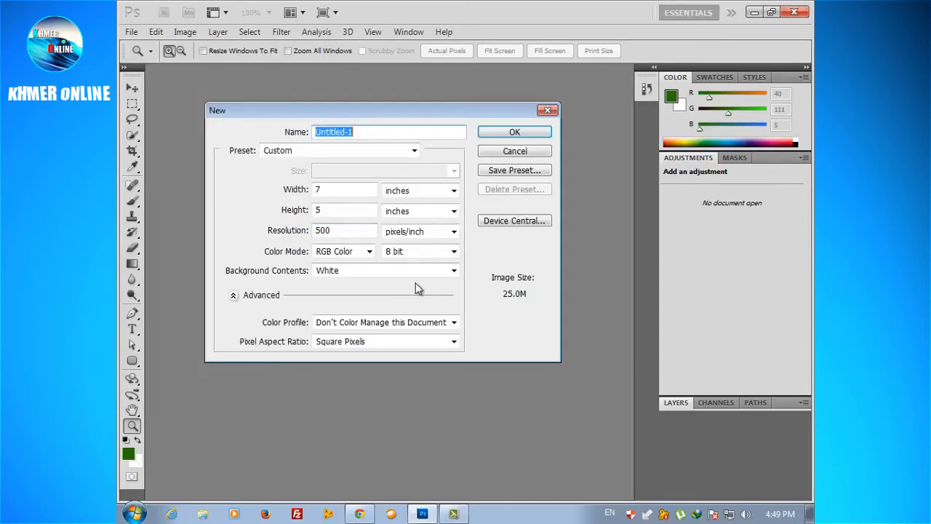
{"action": "left_click", "coordinate": [379, 271]}
{"action": "left_click", "coordinate": [376, 293]}
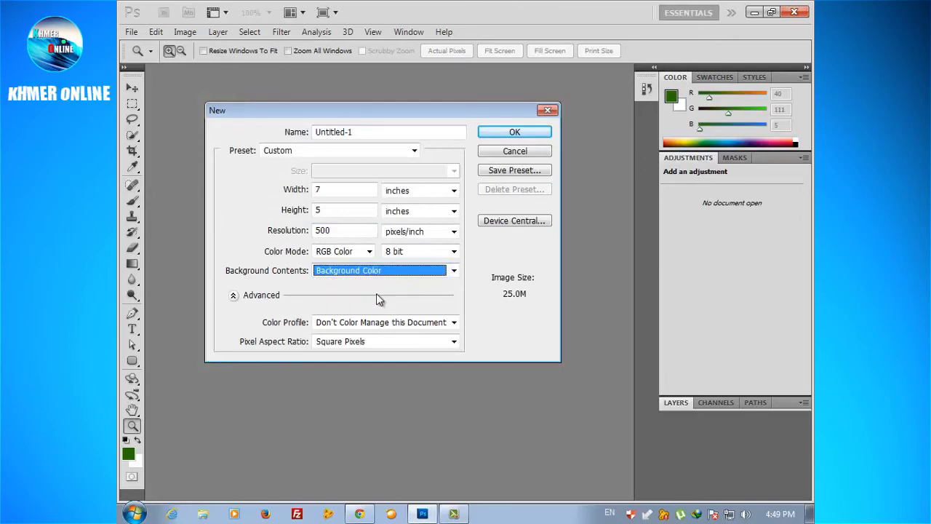
{"action": "left_click", "coordinate": [500, 129]}
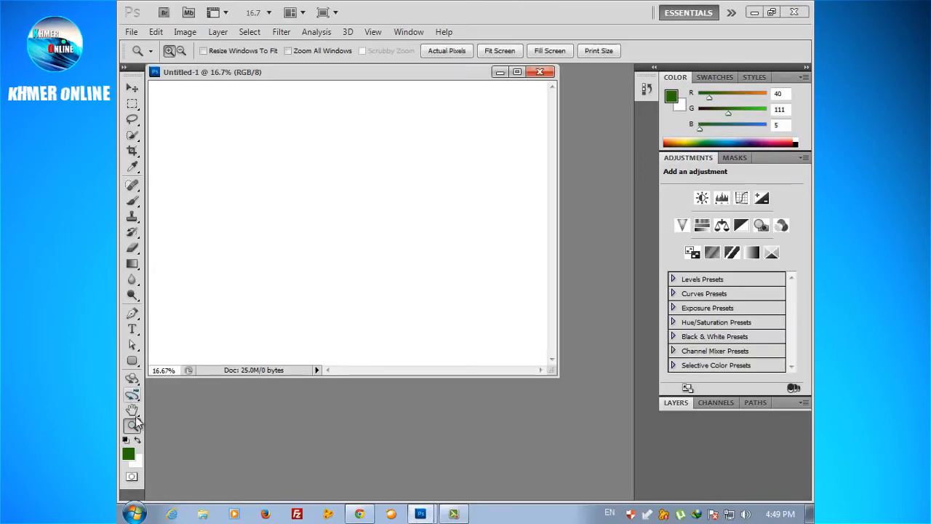
Step: Set the background colour to red (db1616) and create red document Untitled-2
{"action": "left_click", "coordinate": [137, 460]}
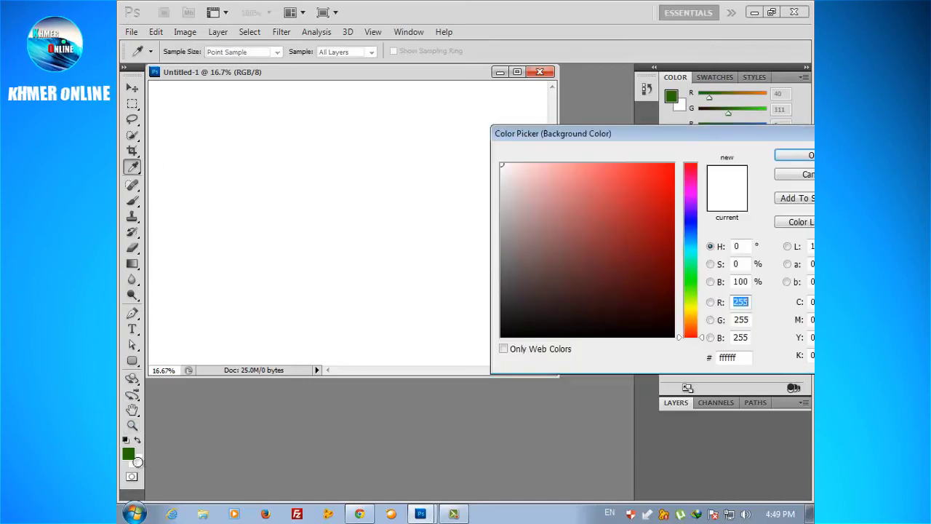
{"action": "left_click", "coordinate": [656, 187]}
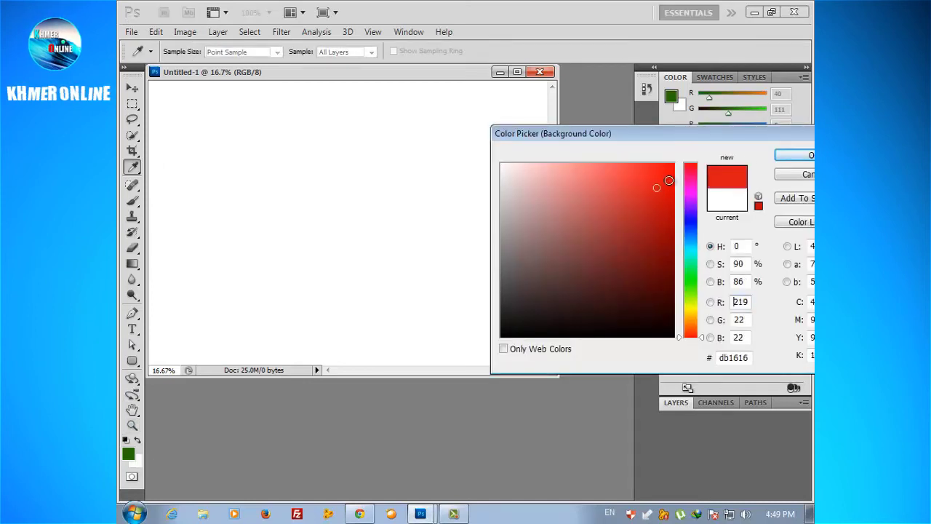
{"action": "left_click", "coordinate": [793, 157]}
{"action": "key", "text": "z"}
{"action": "left_click", "coordinate": [132, 33]}
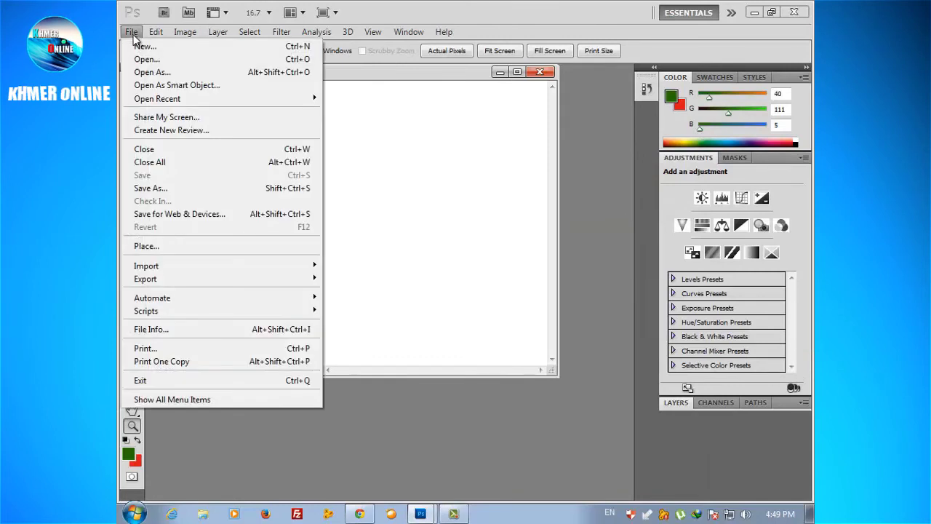
{"action": "left_click", "coordinate": [143, 45]}
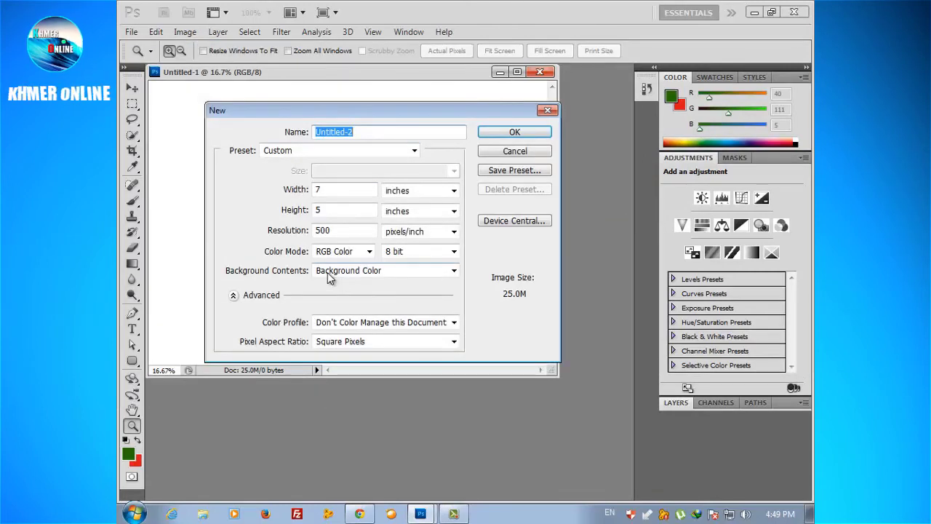
{"action": "left_click", "coordinate": [514, 132]}
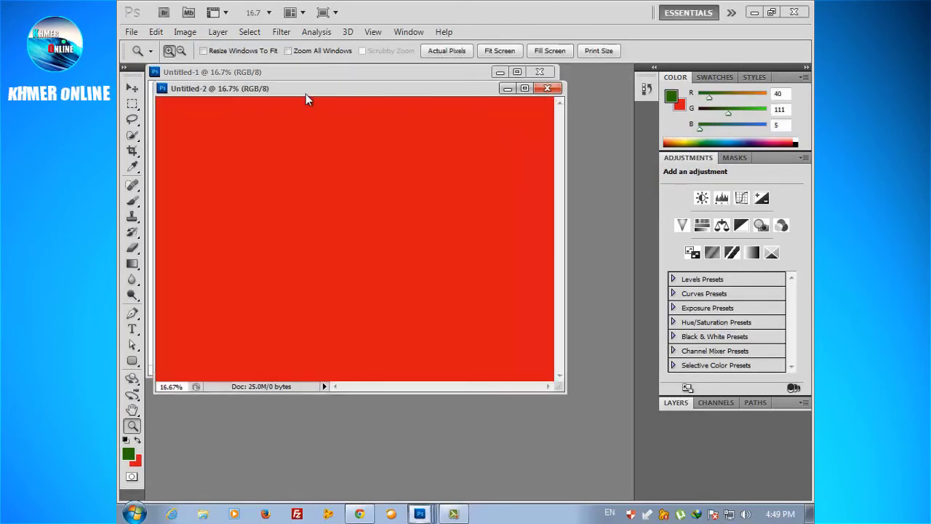
{"action": "left_click_drag", "start_coordinate": [282, 90], "coordinate": [460, 151]}
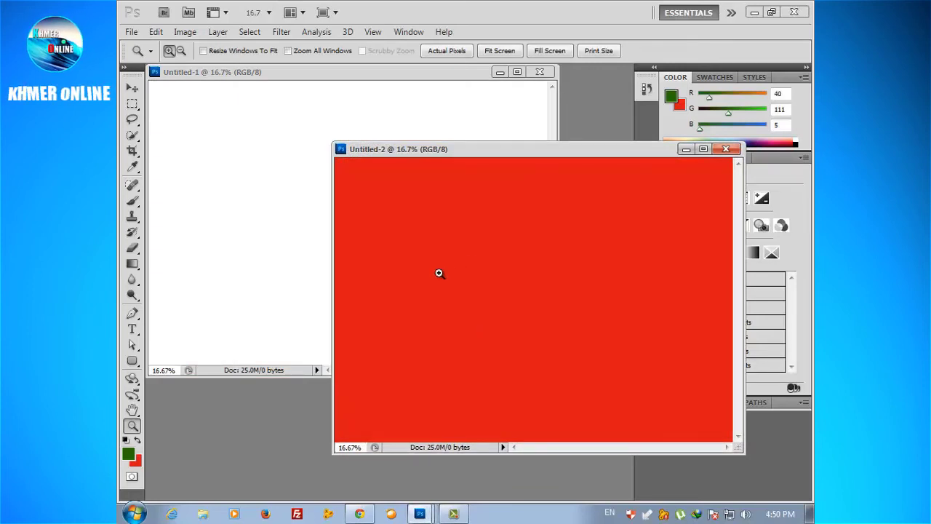
Step: Set the background colour to green (20db16) and create green document Untitled-3
{"action": "left_click", "coordinate": [136, 461]}
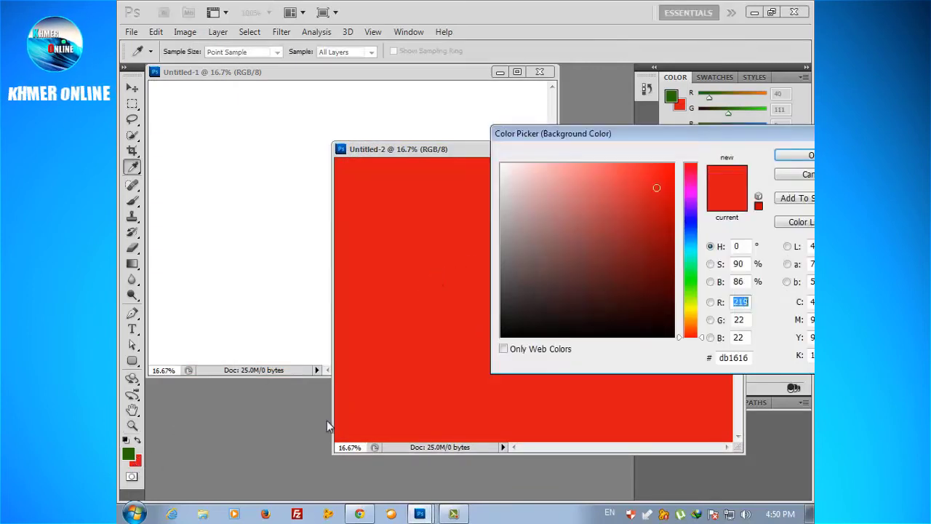
{"action": "left_click", "coordinate": [695, 280]}
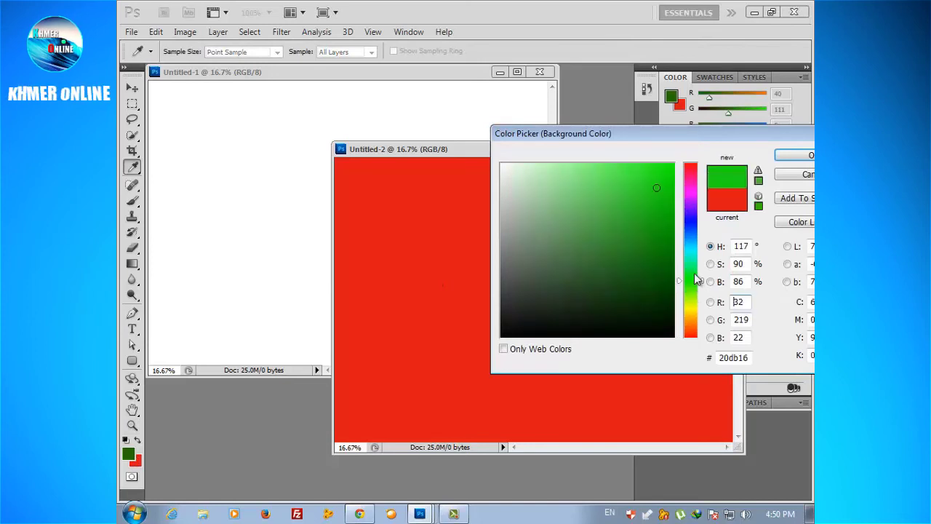
{"action": "left_click", "coordinate": [792, 157]}
{"action": "left_click", "coordinate": [131, 32]}
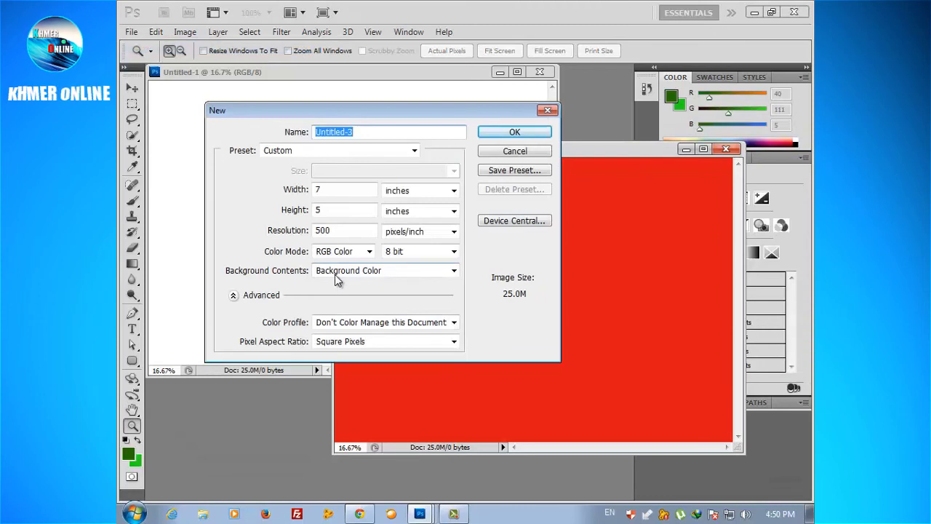
{"action": "left_click", "coordinate": [514, 133]}
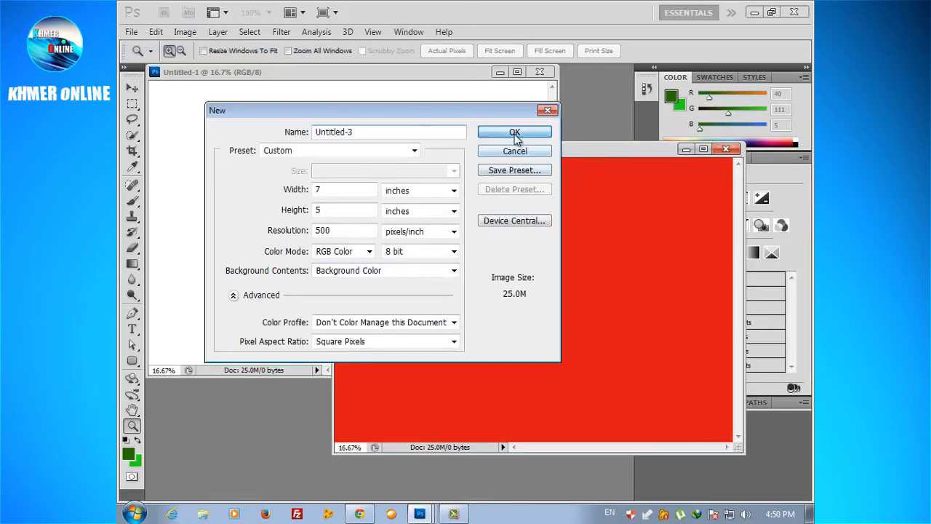
{"action": "left_click_drag", "start_coordinate": [330, 104], "coordinate": [536, 234]}
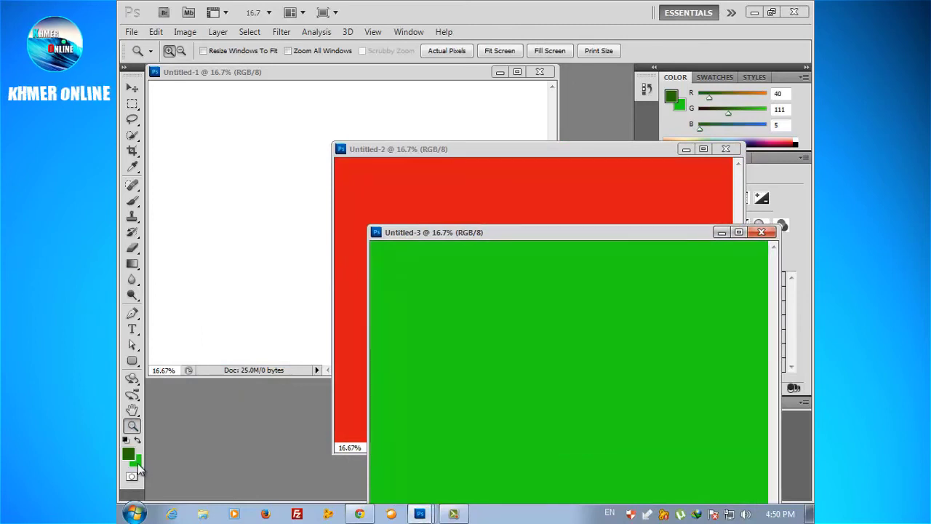
Step: Create Untitled-4 with White background contents, 7×5 in at 500 ppi
{"action": "mouse_move", "coordinate": [502, 233]}
{"action": "left_mouse_down"}
{"action": "mouse_move", "coordinate": [493, 171]}
{"action": "mouse_move", "coordinate": [500, 201]}
{"action": "left_mouse_up"}
{"action": "left_click", "coordinate": [131, 32]}
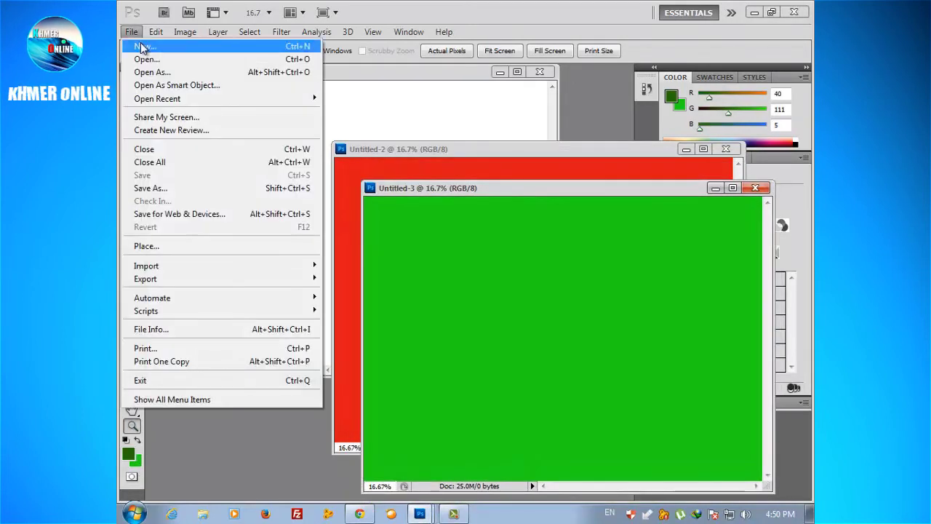
{"action": "left_click", "coordinate": [144, 46]}
{"action": "left_click", "coordinate": [379, 270]}
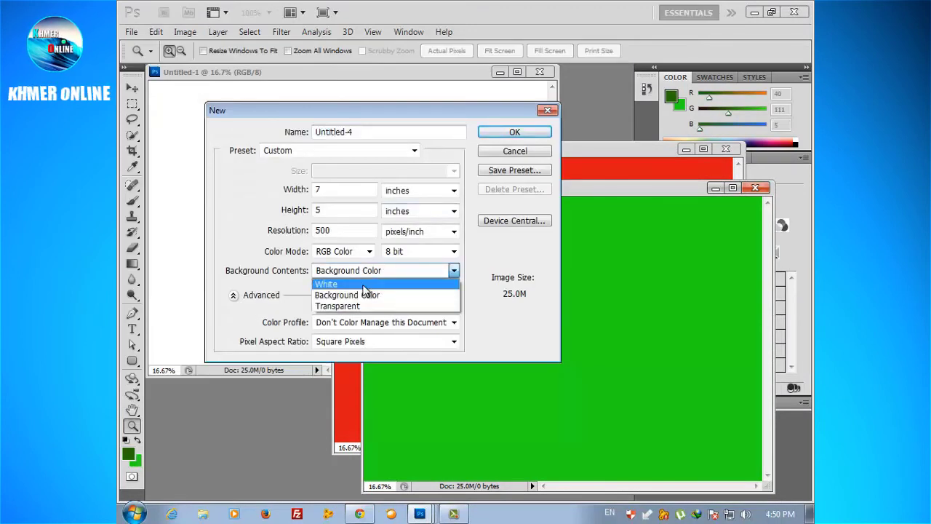
{"action": "left_click", "coordinate": [360, 283]}
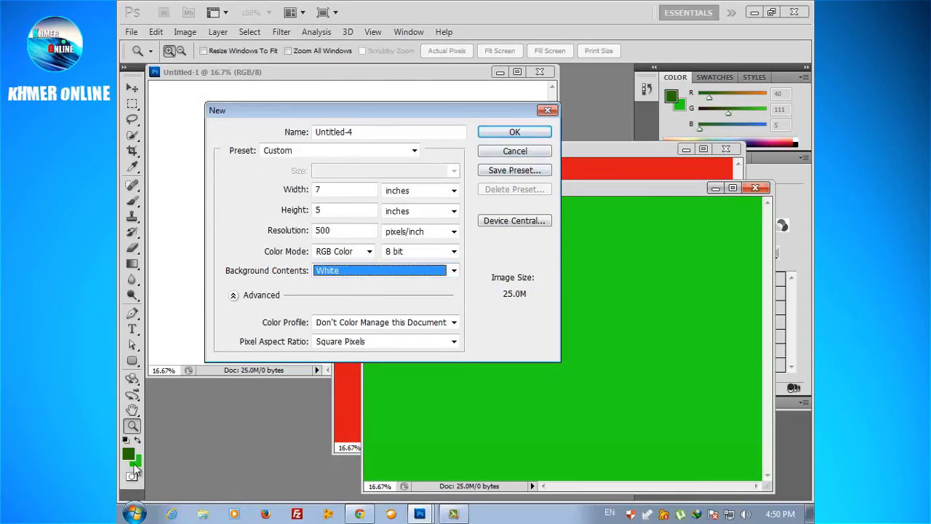
{"action": "left_click", "coordinate": [501, 133]}
{"action": "left_click_drag", "start_coordinate": [288, 127], "coordinate": [424, 149]}
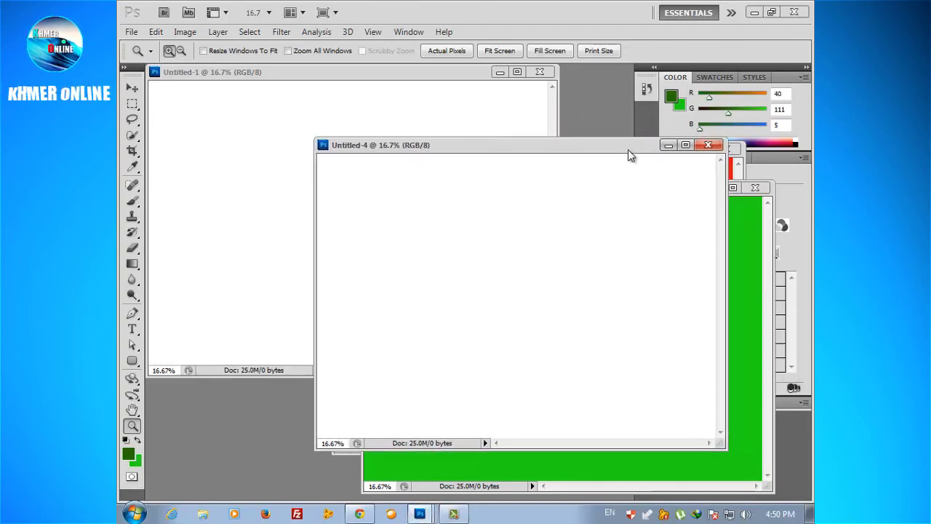
{"action": "left_click_drag", "start_coordinate": [630, 155], "coordinate": [627, 108]}
Step: Create Untitled-5 with Transparent background contents
{"action": "left_click", "coordinate": [131, 32]}
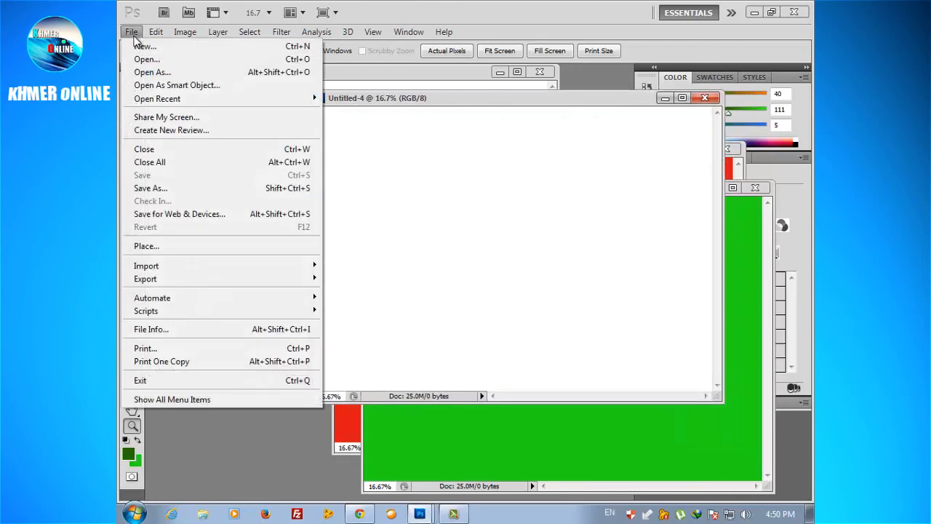
{"action": "left_click", "coordinate": [434, 269]}
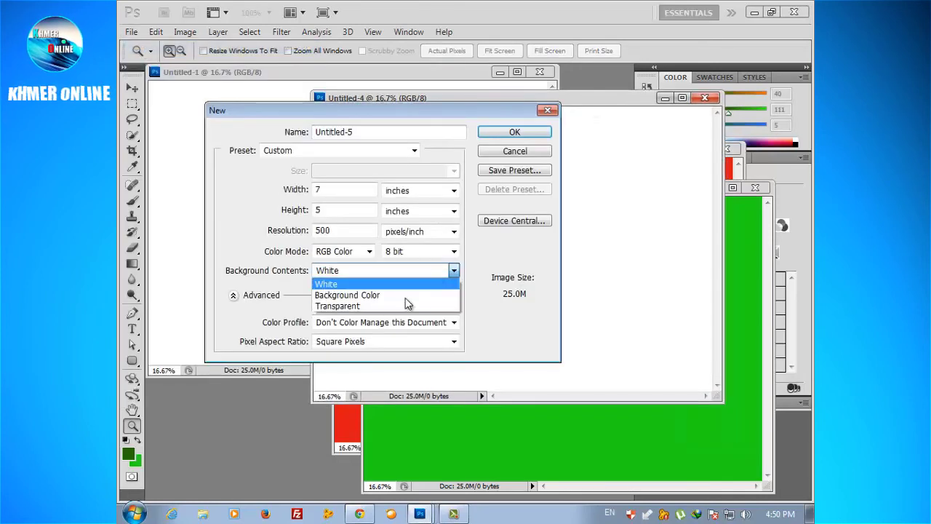
{"action": "left_click", "coordinate": [378, 306]}
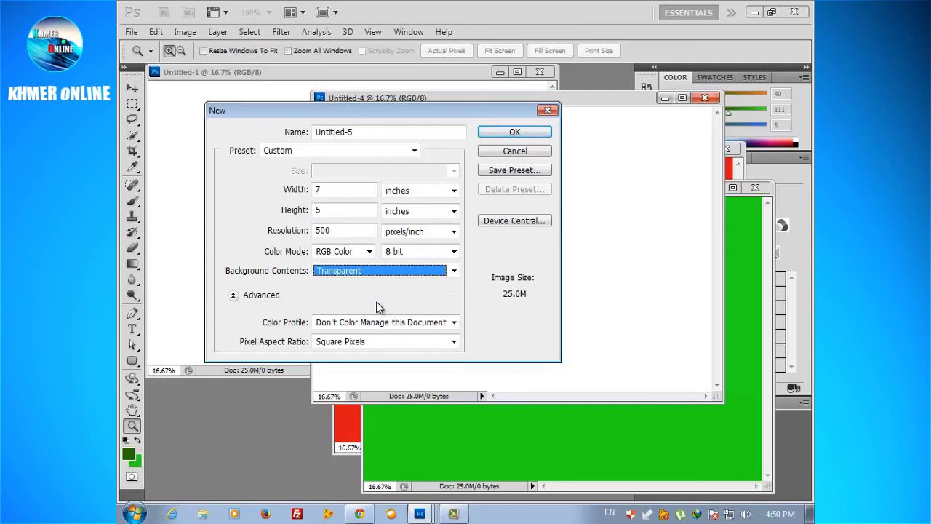
{"action": "left_click", "coordinate": [521, 133]}
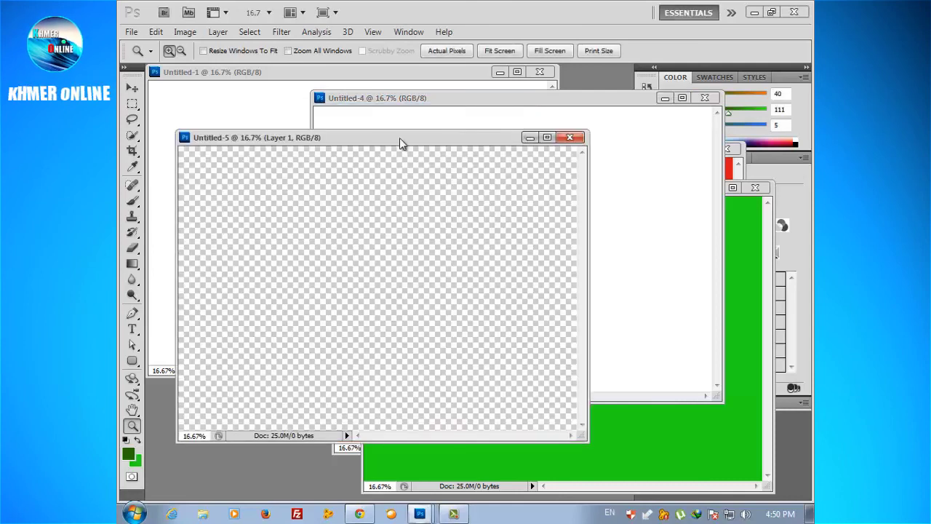
Step: Shift the transparent Untitled-5 window right, then back left, and open the File menu
{"action": "left_click_drag", "start_coordinate": [356, 141], "coordinate": [439, 149]}
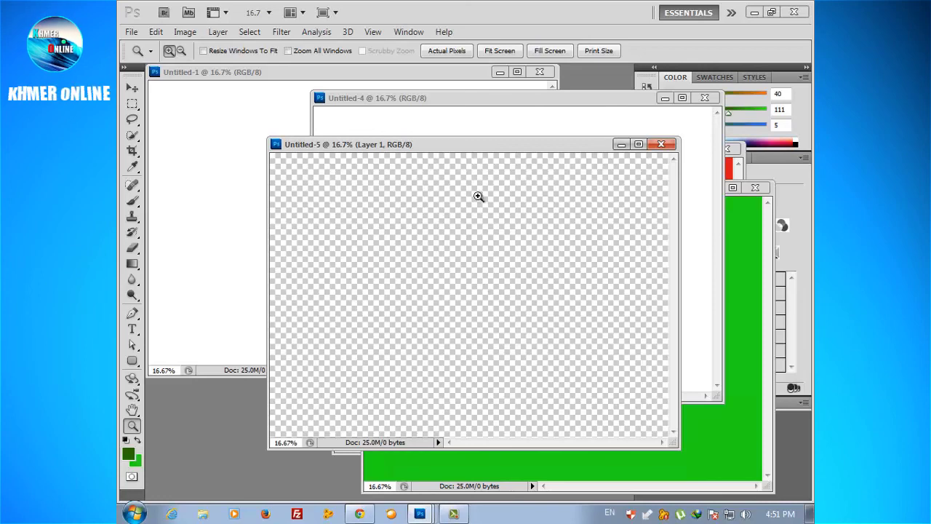
{"action": "left_click_drag", "start_coordinate": [454, 146], "coordinate": [381, 142]}
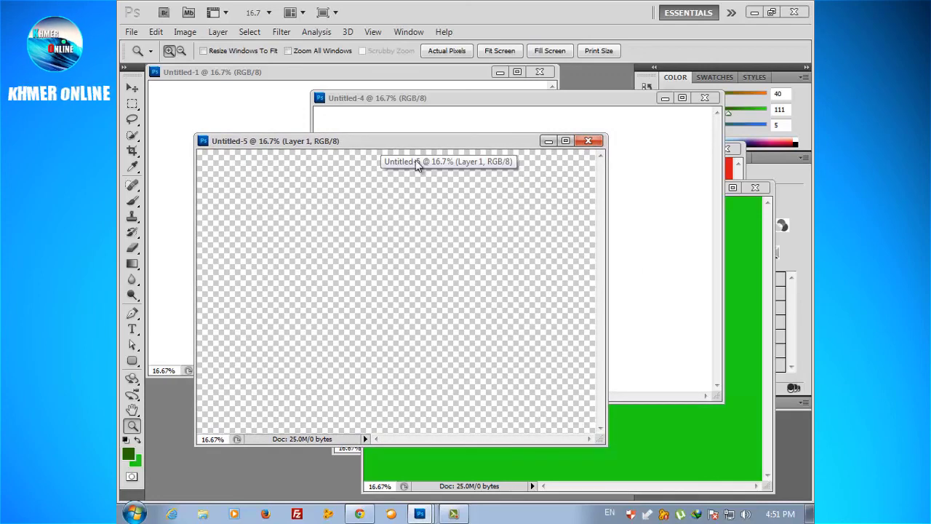
{"action": "left_click", "coordinate": [131, 31]}
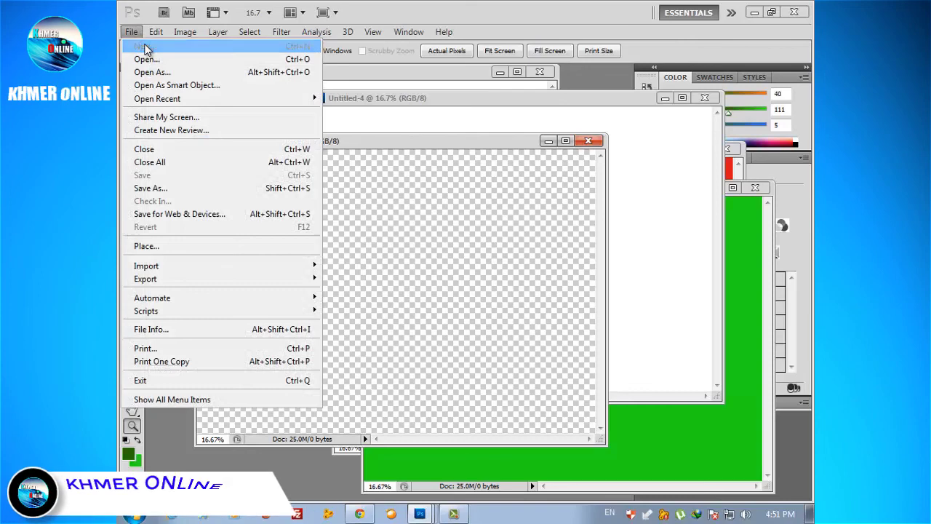
Step: Start transparent 7×5 in, 500 ppi Untitled-6, leaving colour mode at RGB Color 8 bit
{"action": "left_click", "coordinate": [135, 46]}
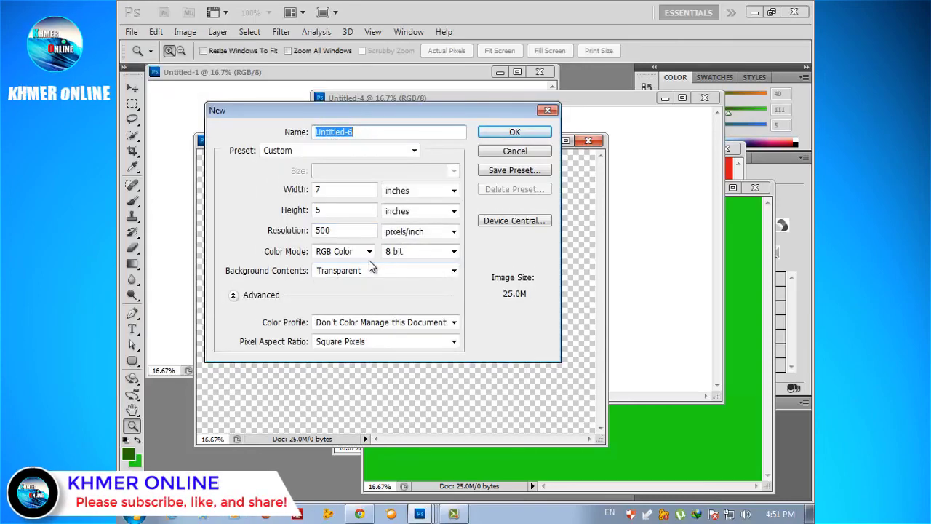
{"action": "left_click", "coordinate": [369, 253]}
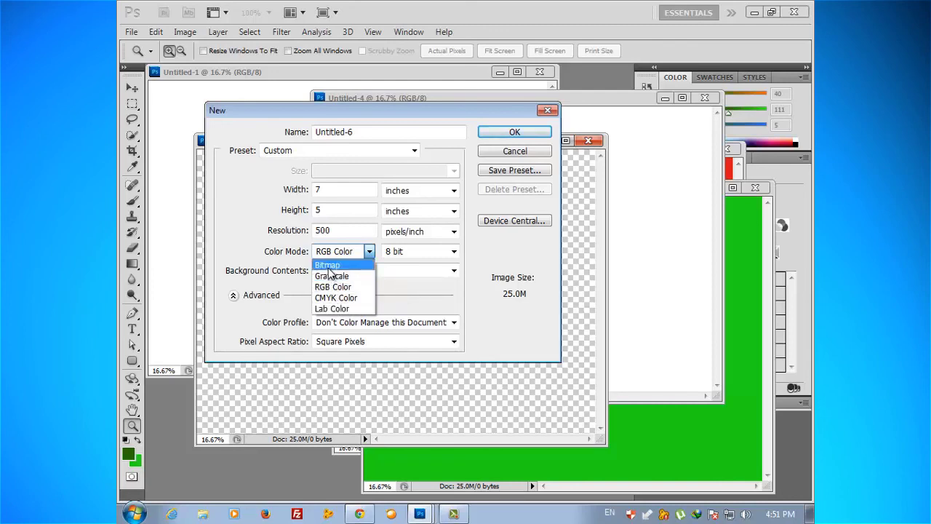
{"action": "left_click", "coordinate": [405, 295]}
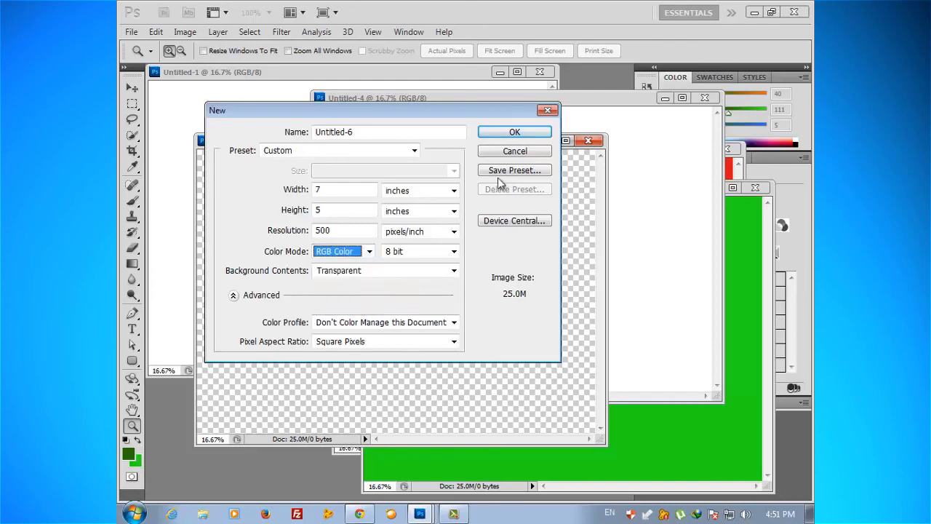